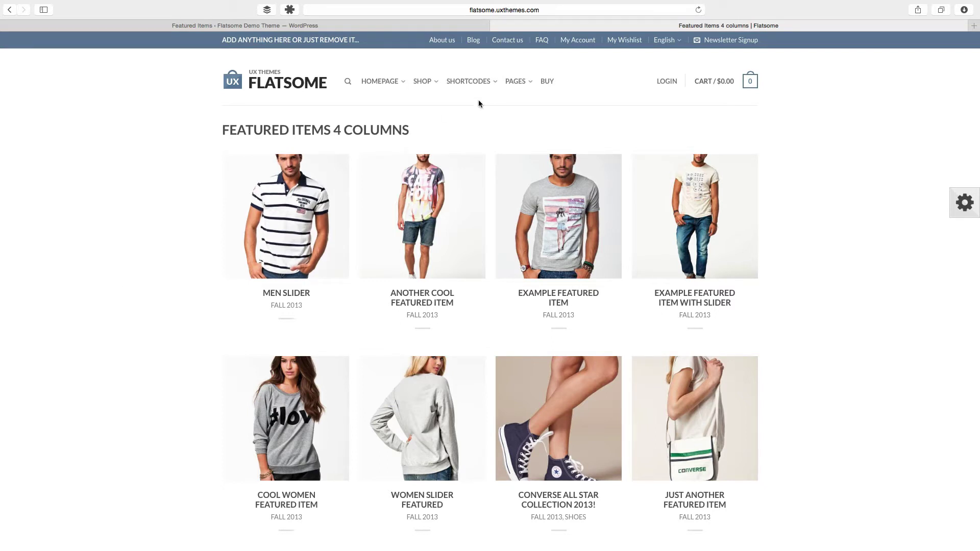
Switch to the WordPress Featured Items list and start a new featured item.
mouse_move(515, 81)
scroll(174, 198, "down", 1)
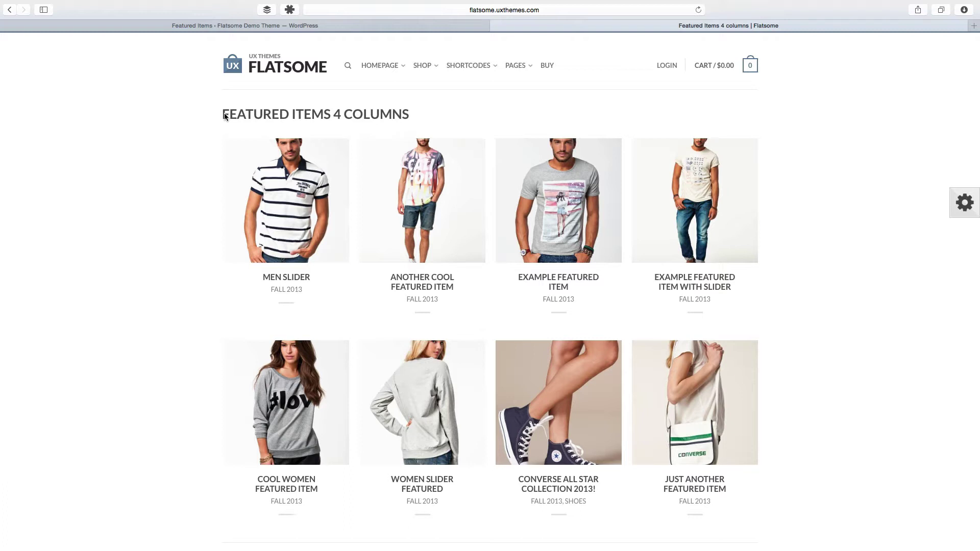
key("ctrl+shift+Tab")
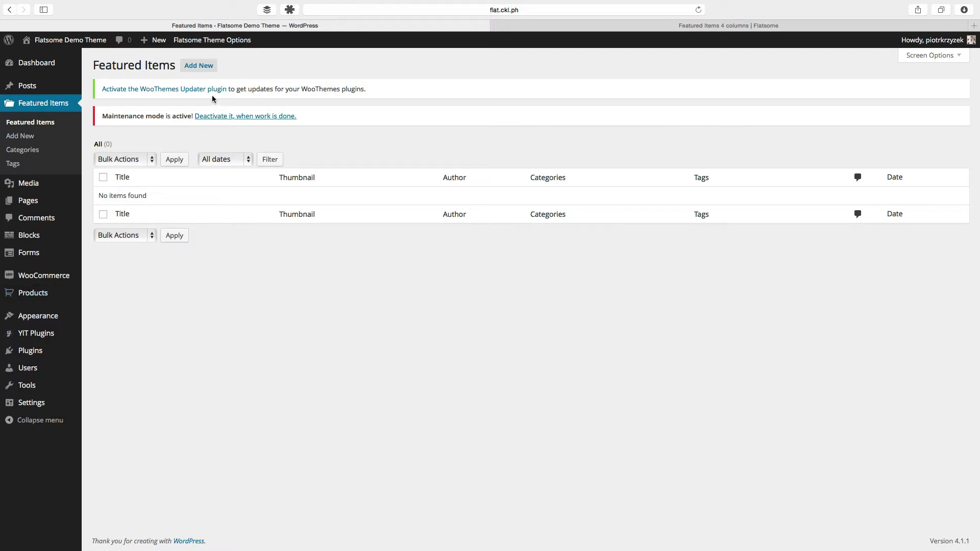
left_click(193, 66)
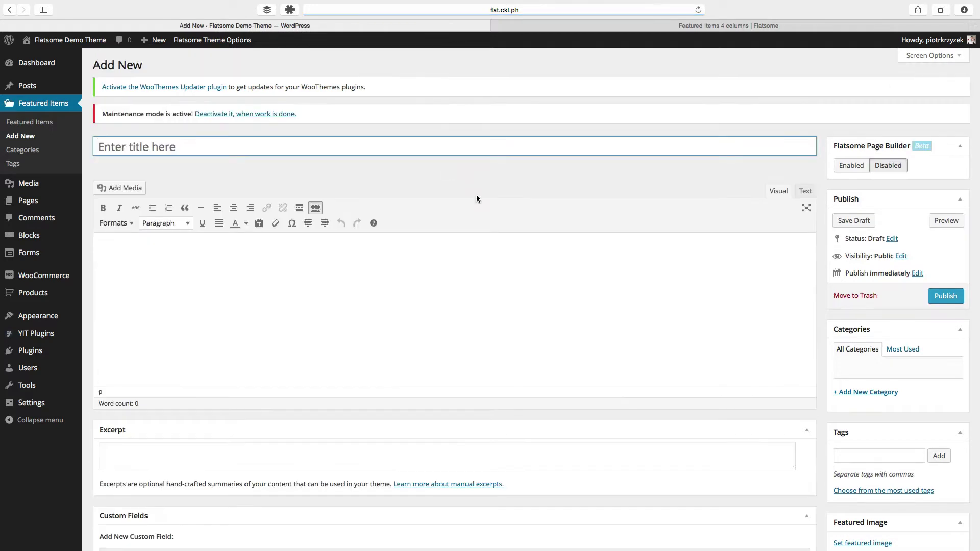
Open a blank Add New Page editor in another tab and compare it with the featured item editor.
left_click(344, 298)
mouse_move(43, 200)
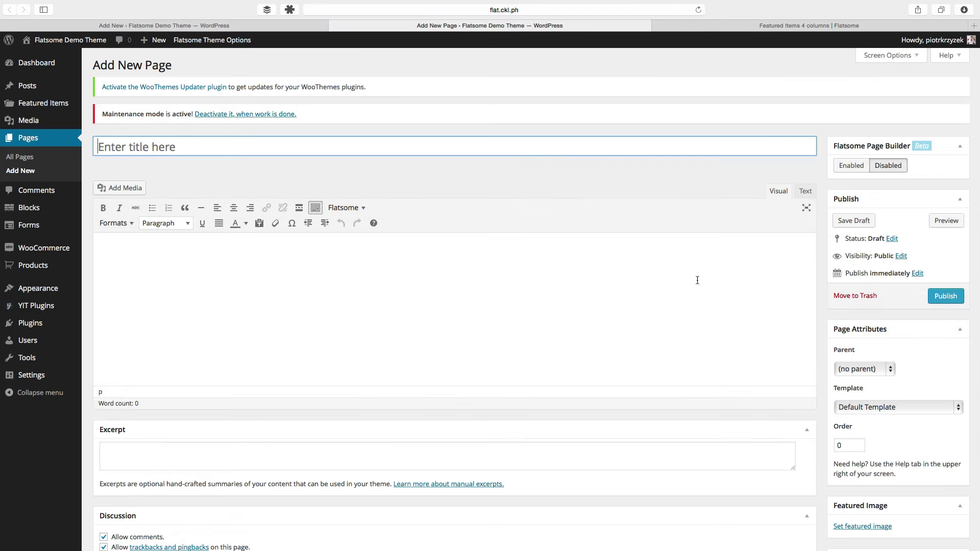
scroll(697, 279, "down", 3)
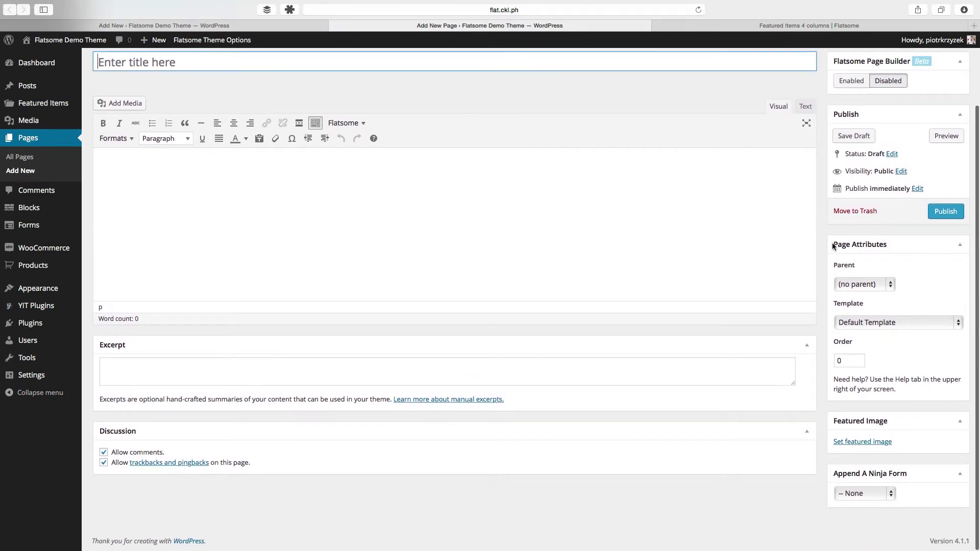
scroll(876, 312, "up", 2)
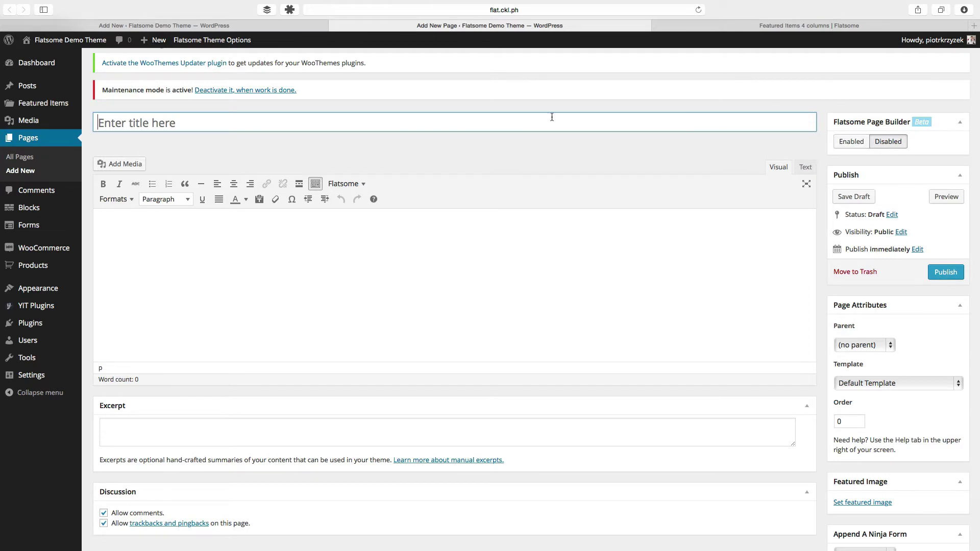
left_click(259, 26)
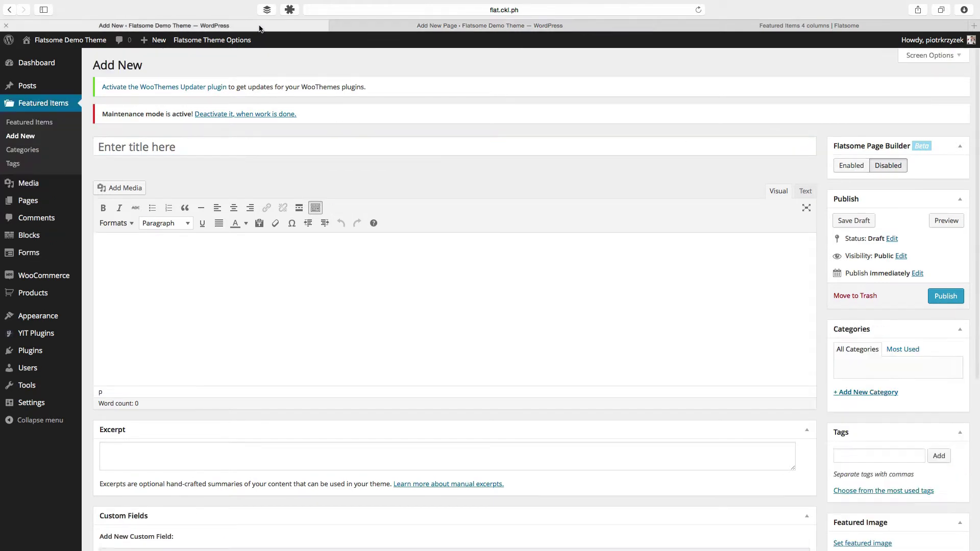
left_click(458, 27)
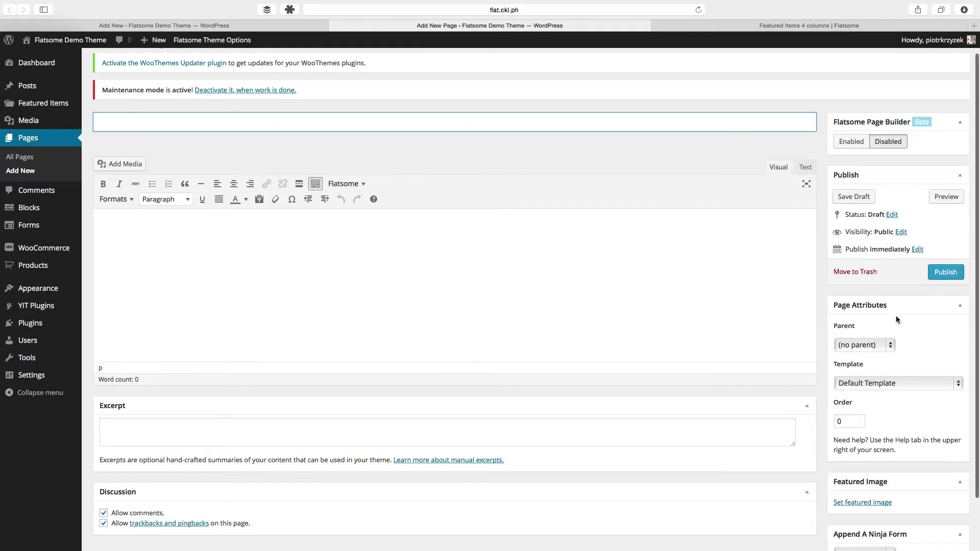
scroll(903, 355, "down", 2)
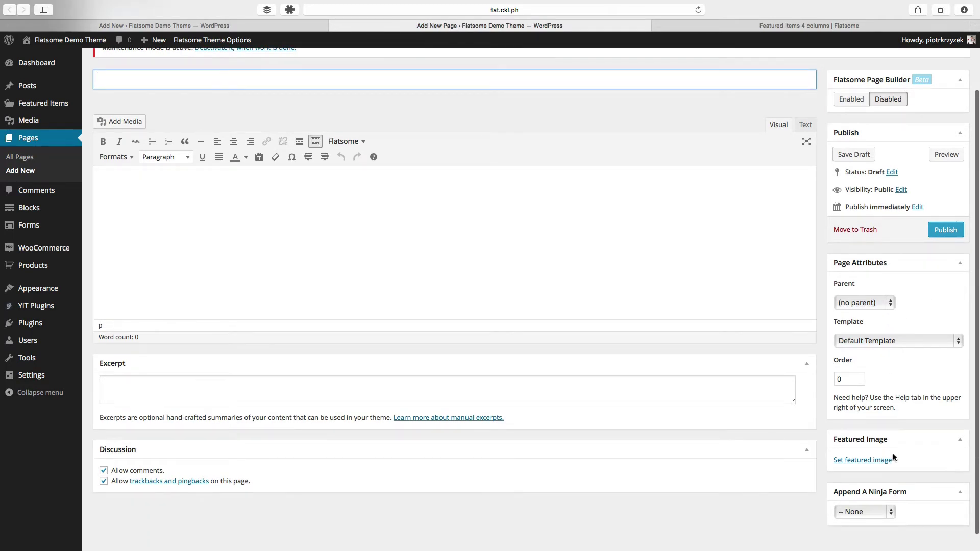
scroll(291, 102, "up", 3)
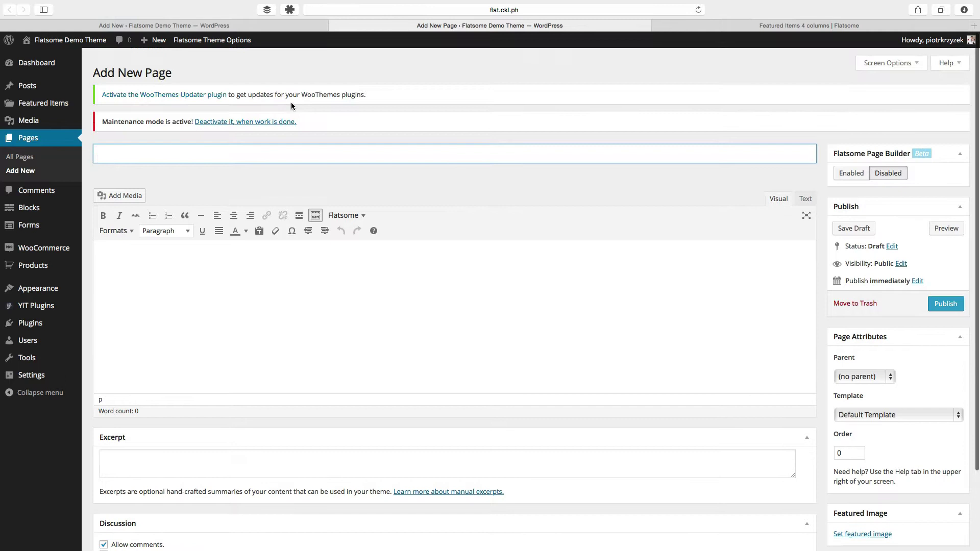
Open a blank new post editor via + New > Post, then bring up the demo's Featured Items 4 Columns page.
mouse_move(153, 39)
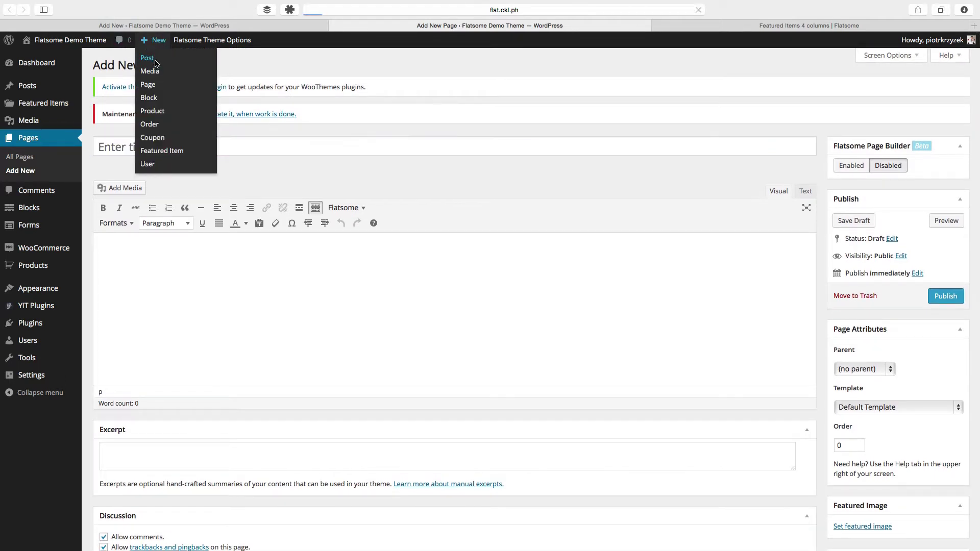
left_click(147, 58)
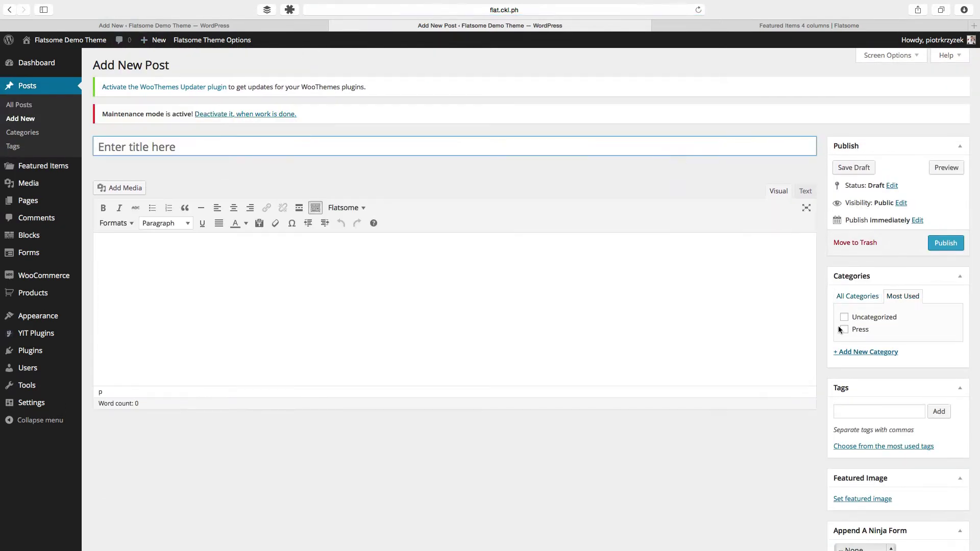
left_click(264, 30)
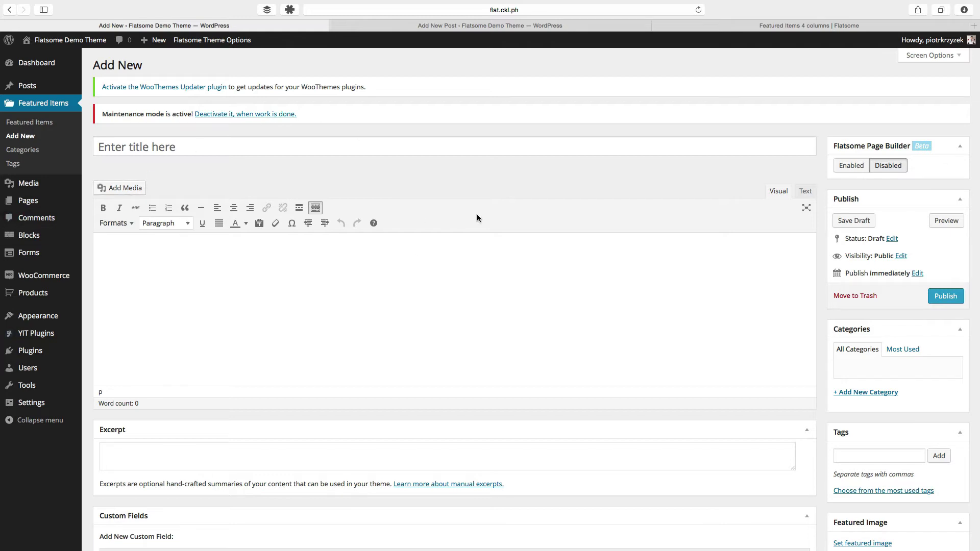
left_click(701, 26)
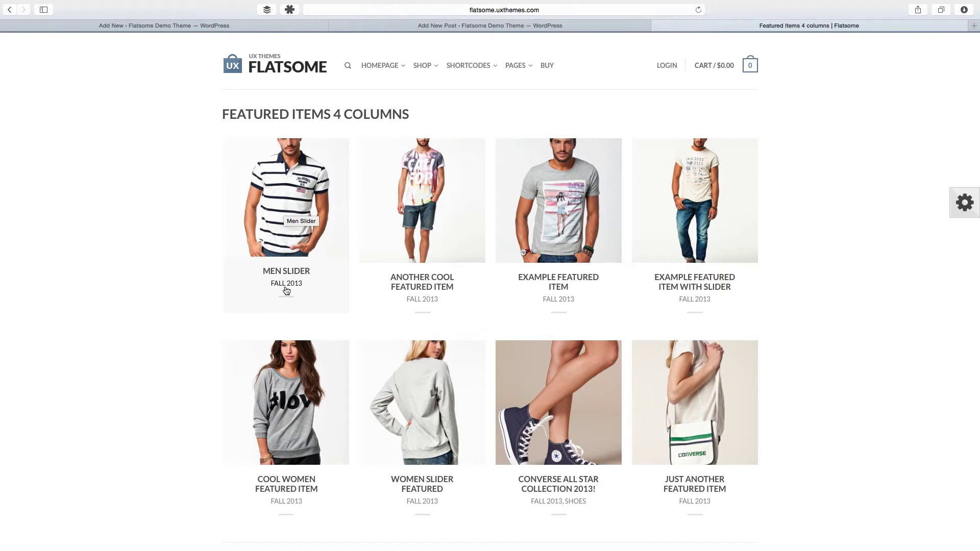
Open the demo's Men Slider item and examine its description, FALL 2013 tag and MEN SLIDER title.
left_click(263, 234)
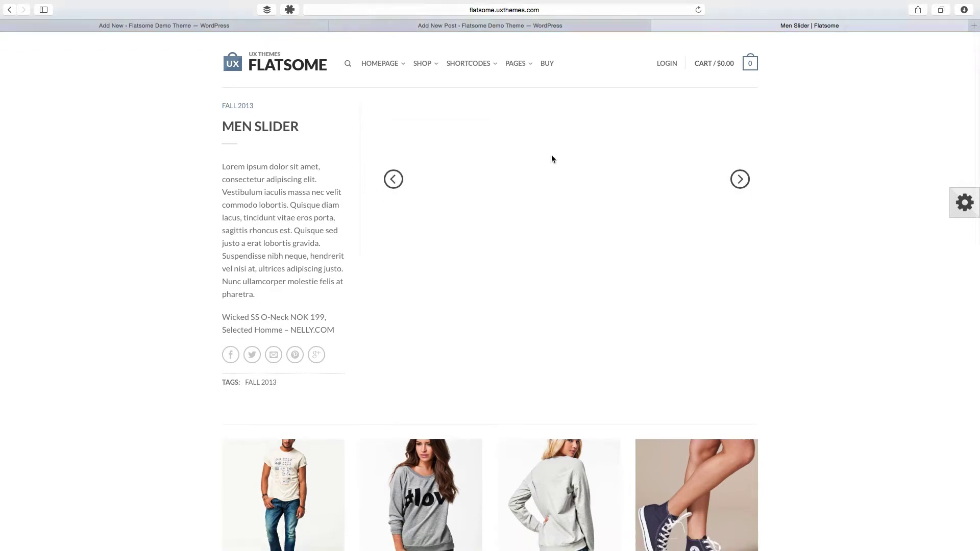
scroll(552, 154, "down", 3)
scroll(551, 155, "up", 3)
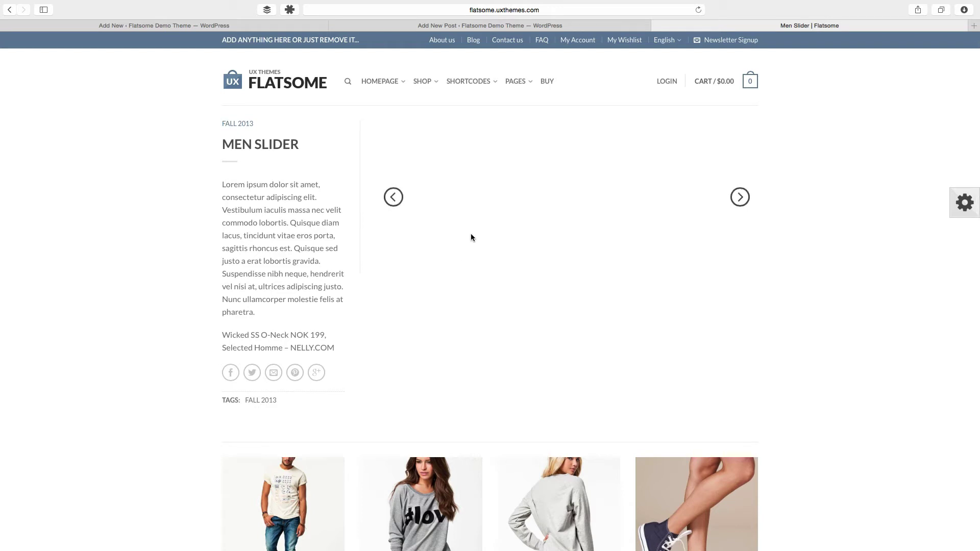
left_click_drag(220, 185, 300, 313)
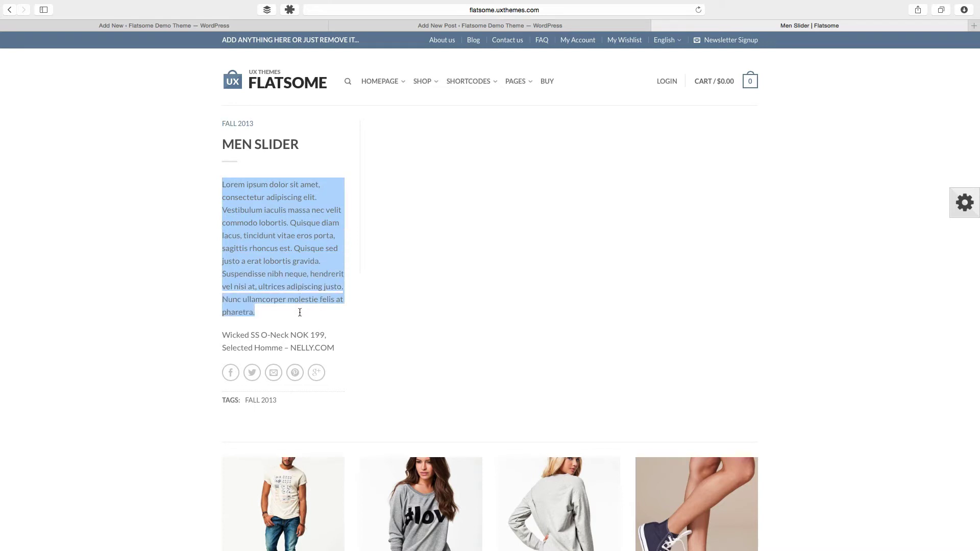
left_click(225, 336)
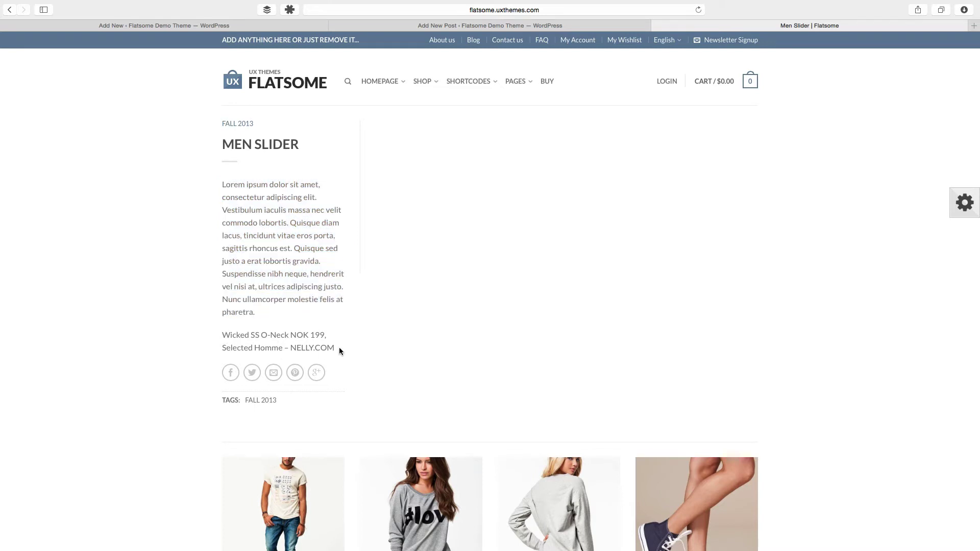
left_click_drag(339, 347, 217, 184)
left_click(250, 217)
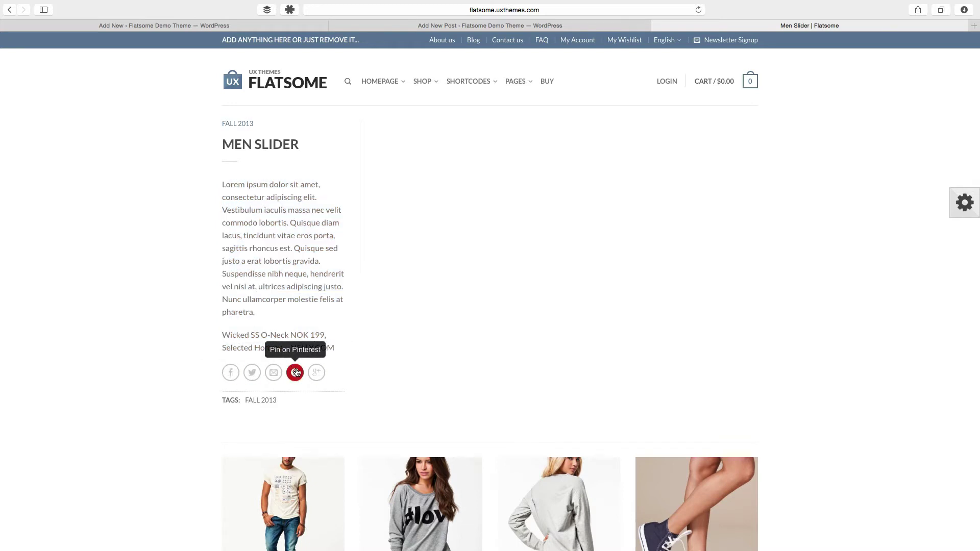
left_click_drag(276, 400, 247, 401)
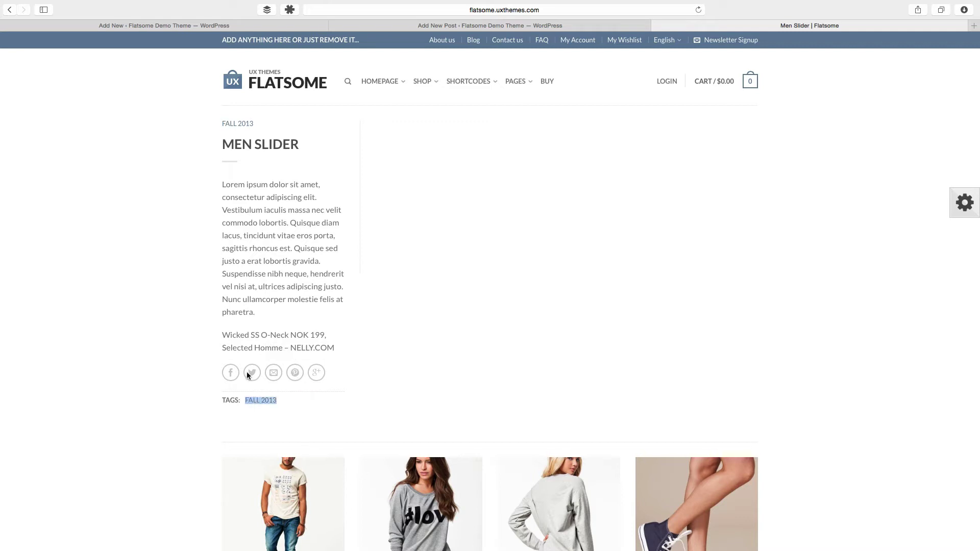
left_click_drag(300, 145, 221, 124)
left_click(364, 130)
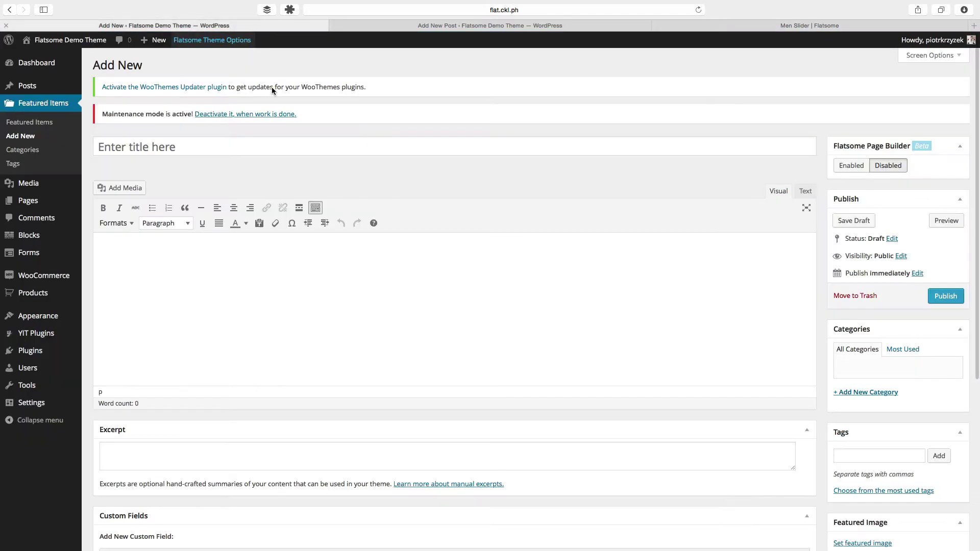
Check the title, content and excerpt fields, then reload the blank featured item form and focus the Title.
left_click(224, 145)
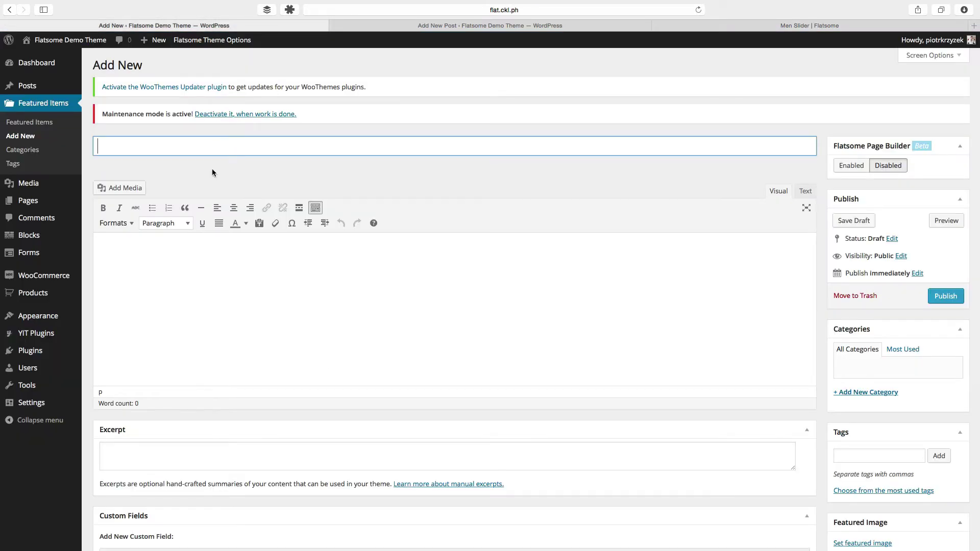
left_click(179, 270)
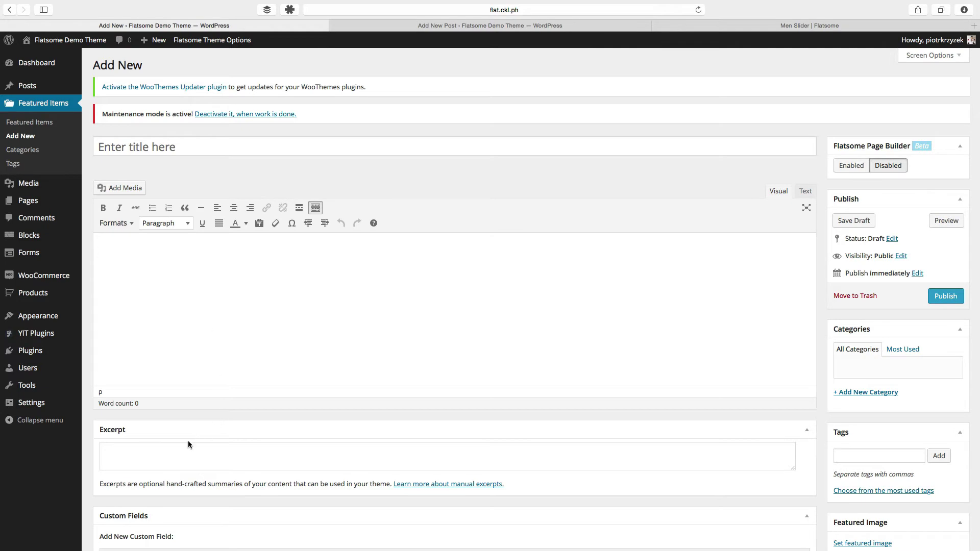
left_click(177, 457)
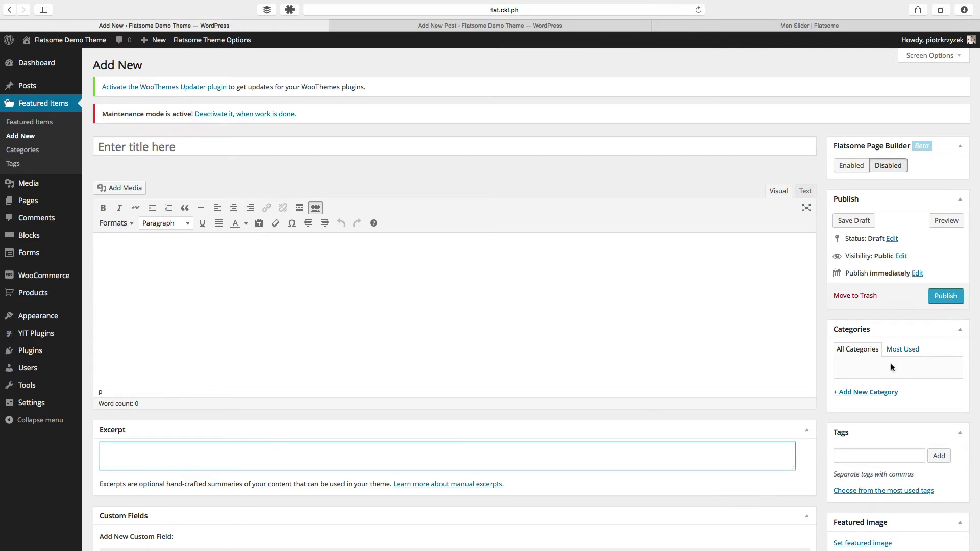
scroll(868, 458, "down", 5)
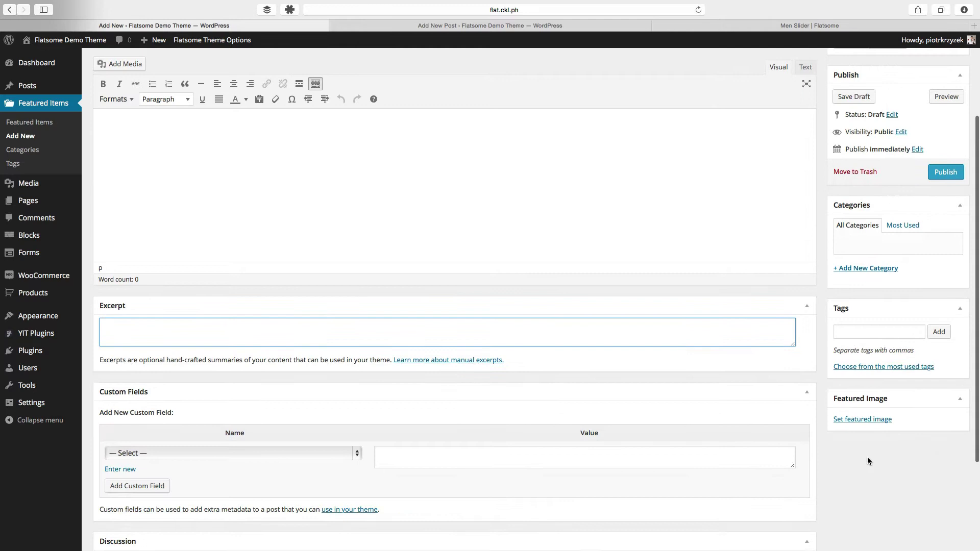
key("super+r")
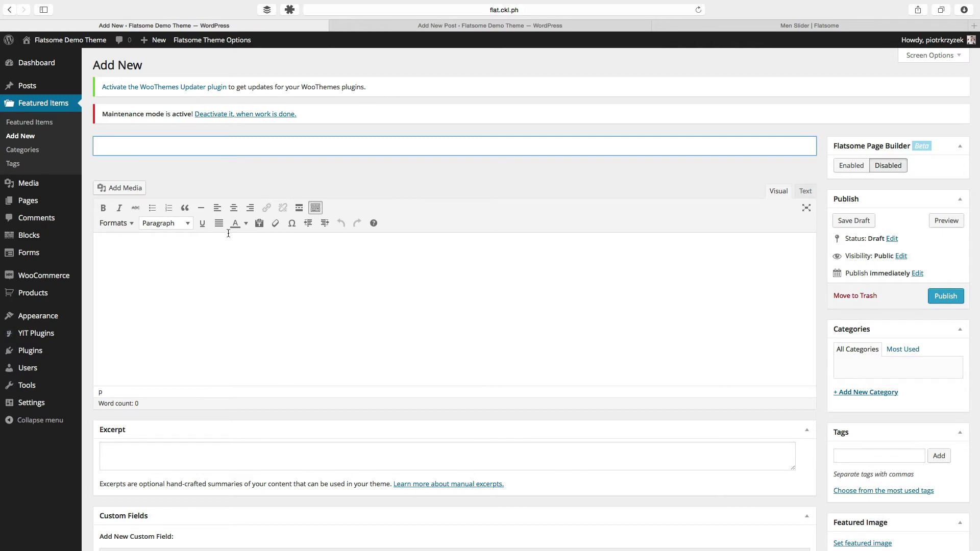
left_click(226, 295)
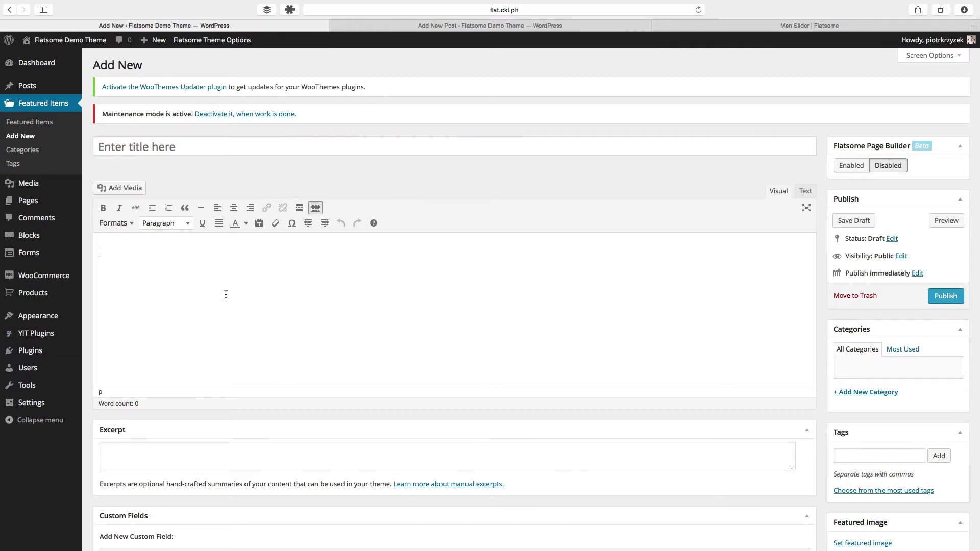
left_click(121, 149)
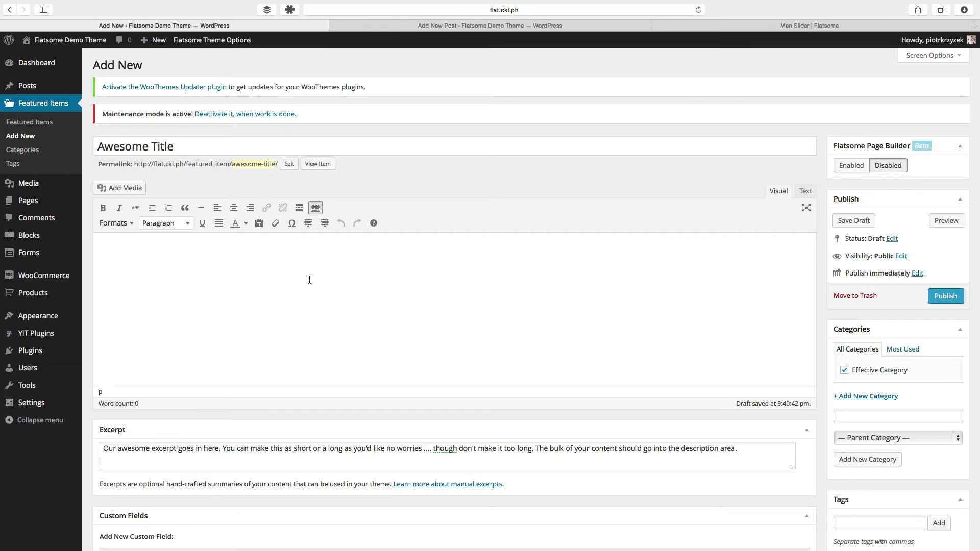
Publish 'Awesome Title' with its excerpt, Effective Category and Informative Awesome Tag.
left_click(945, 296)
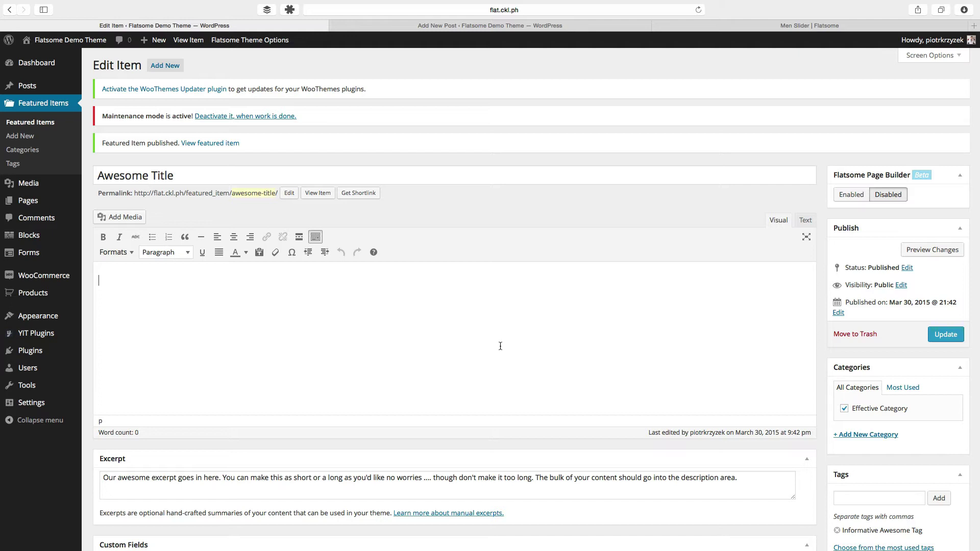
Enable the Flatsome Page Builder, add a Lorem ipsum Text block, and update the item.
left_click(851, 195)
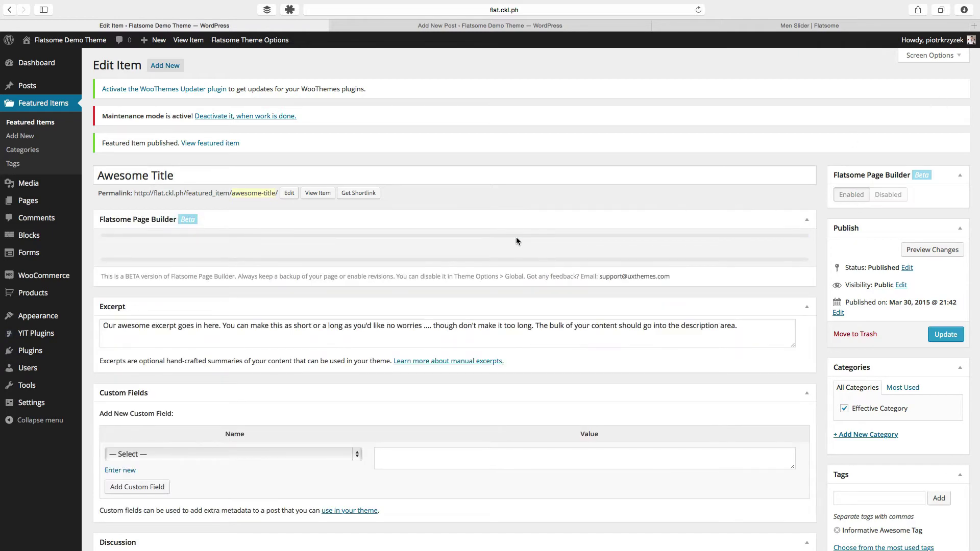
left_click_drag(482, 248, 404, 255)
left_click(943, 335)
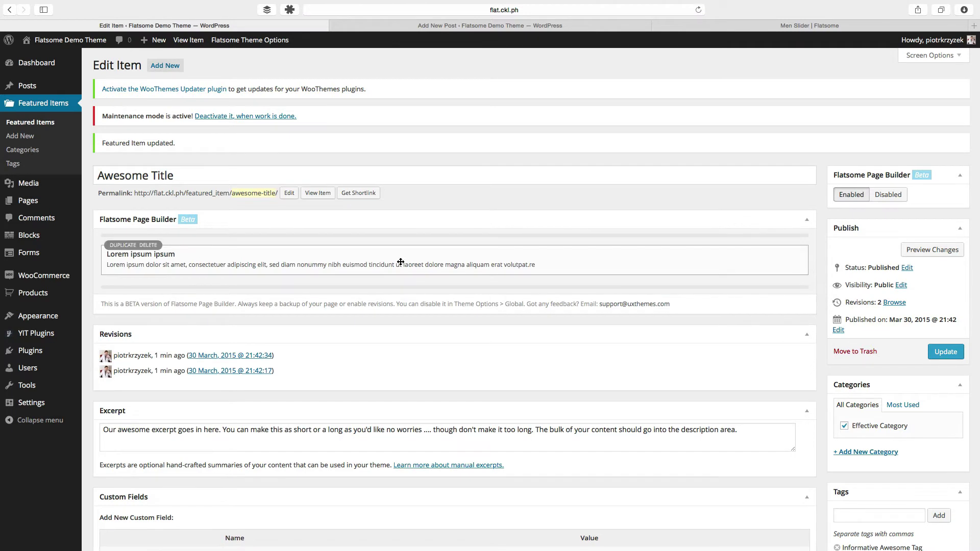
left_click_drag(338, 263, 299, 293)
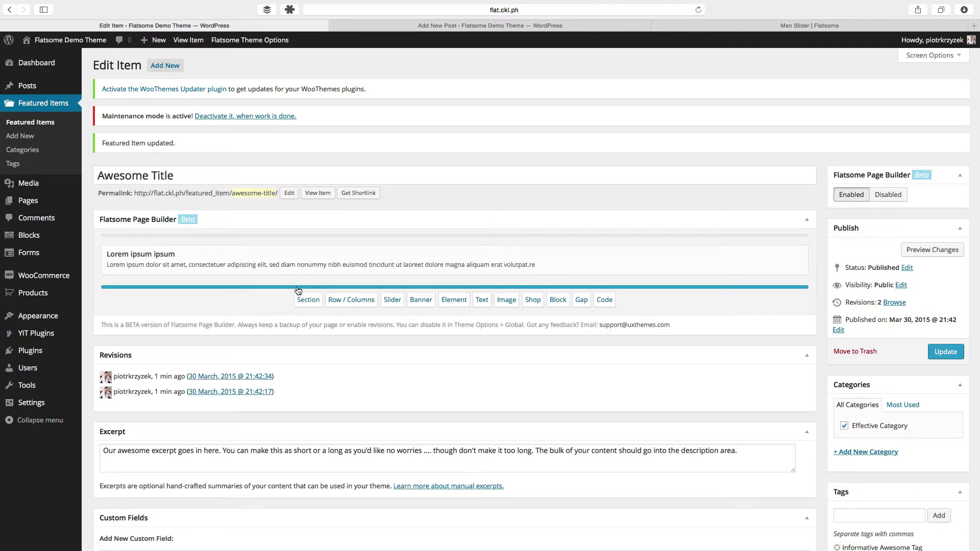
Add a 1/2|1/2 row with COME ON IN AND SAY HI and SUMMER VIBE banners.
left_click(373, 300)
left_click(372, 292)
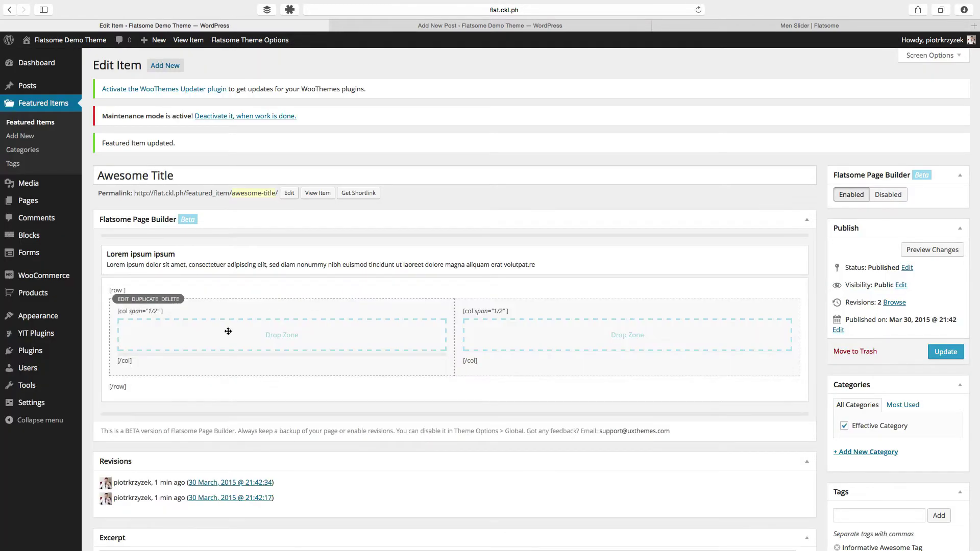
mouse_move(192, 359)
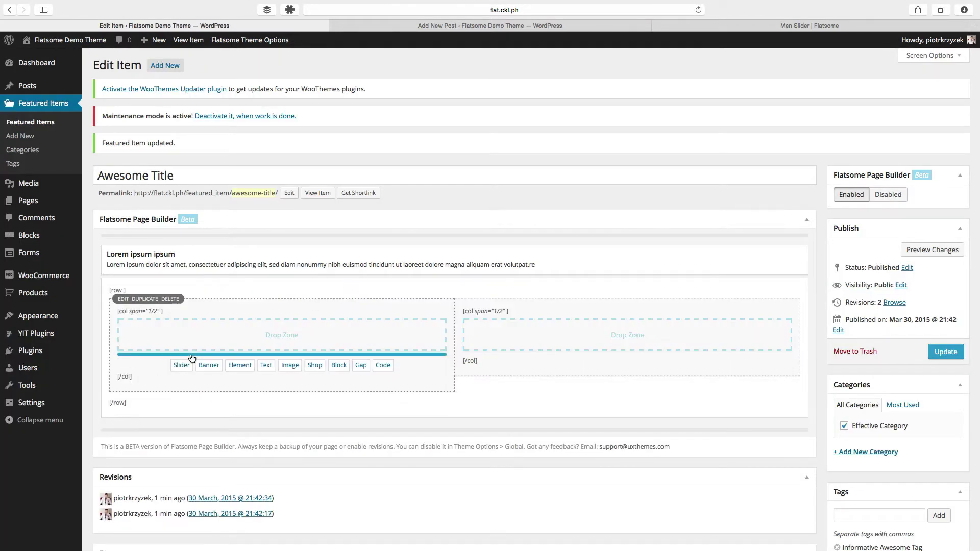
left_click(208, 365)
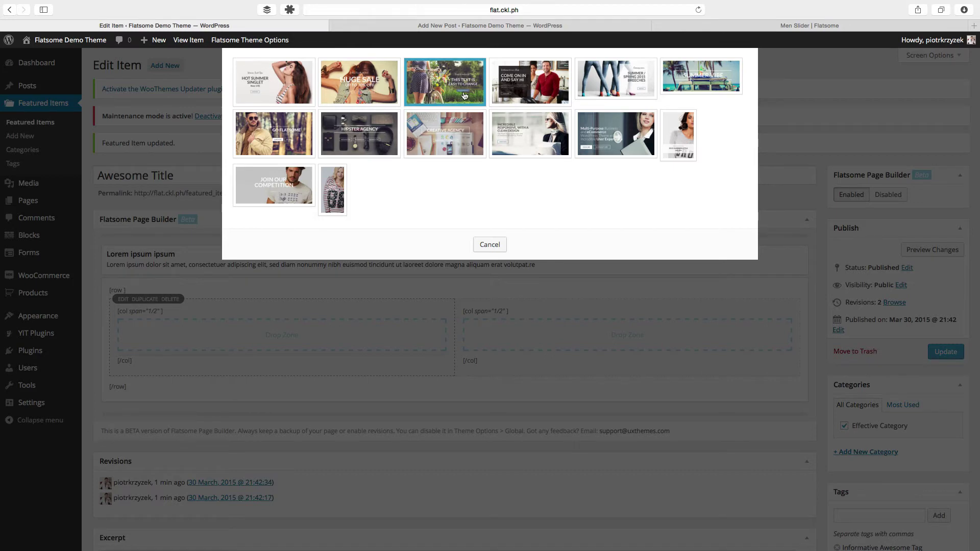
left_click(510, 84)
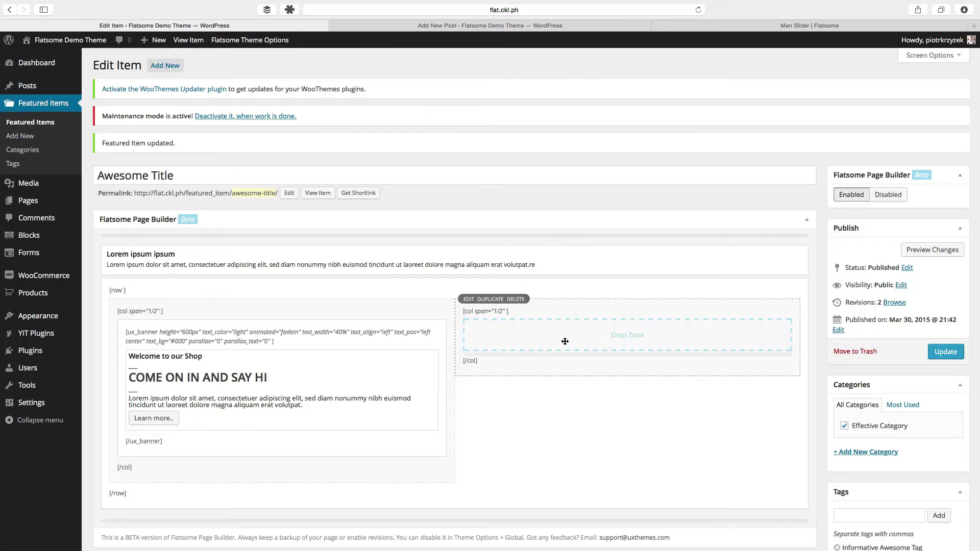
mouse_move(535, 359)
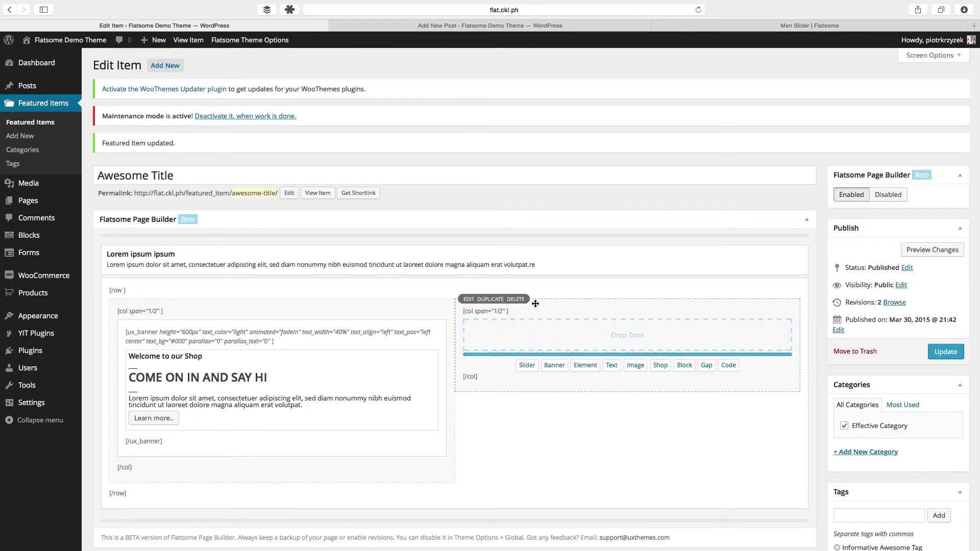
left_click(554, 365)
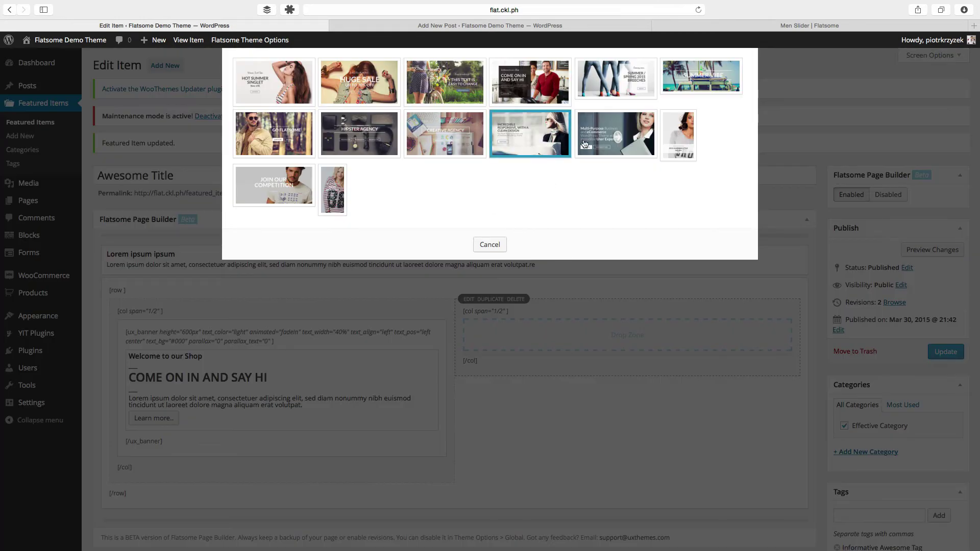
left_click(702, 77)
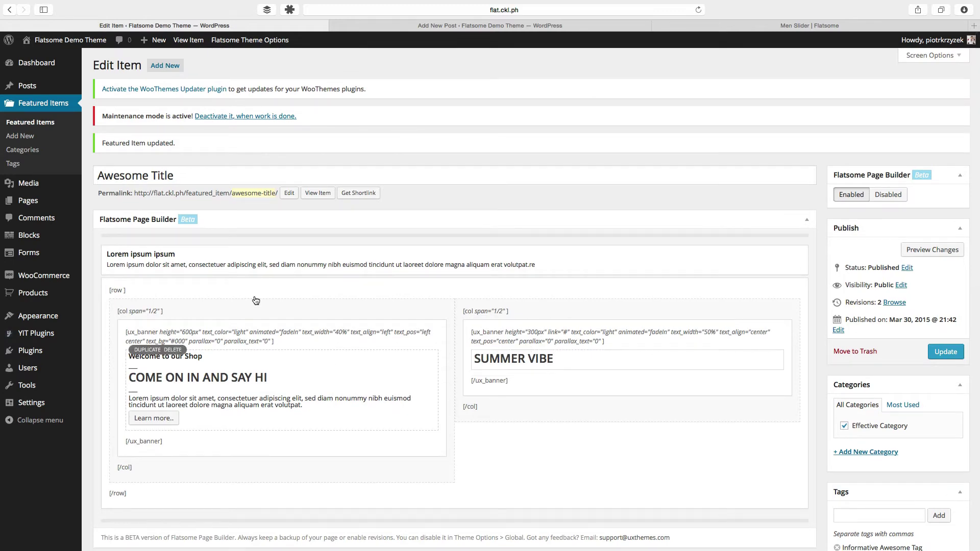
Copy the grass photo's URL from the Media Library and save it as the left banner's background.
left_click(119, 183, "super")
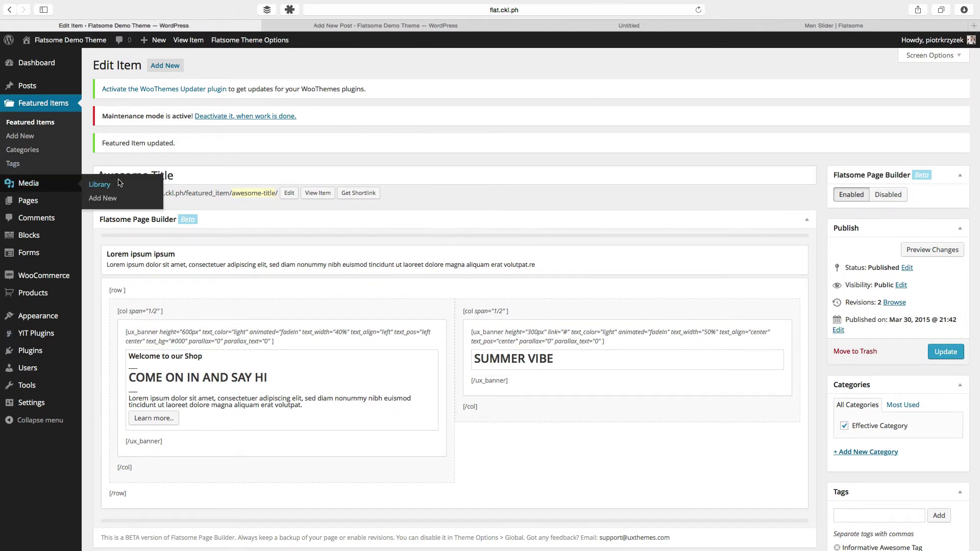
left_click(517, 27)
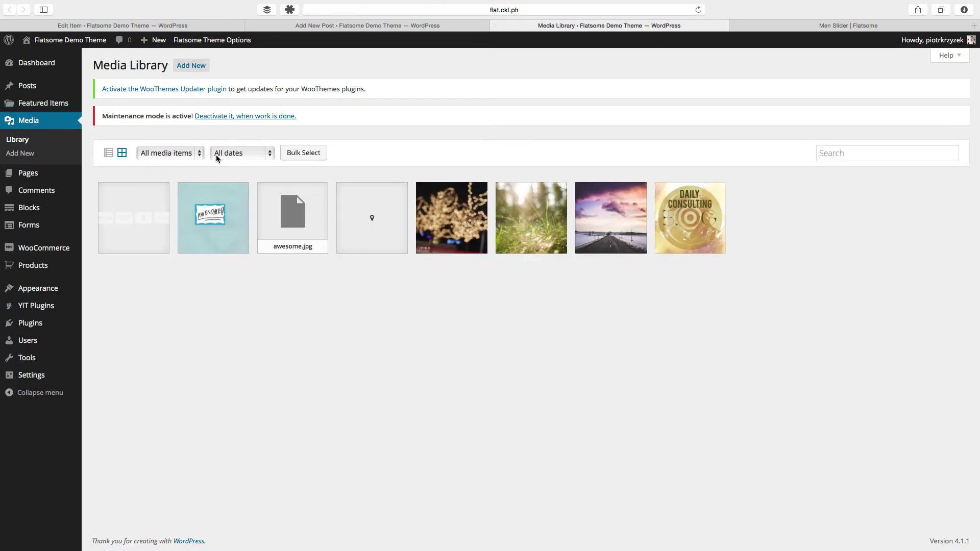
left_click(533, 212)
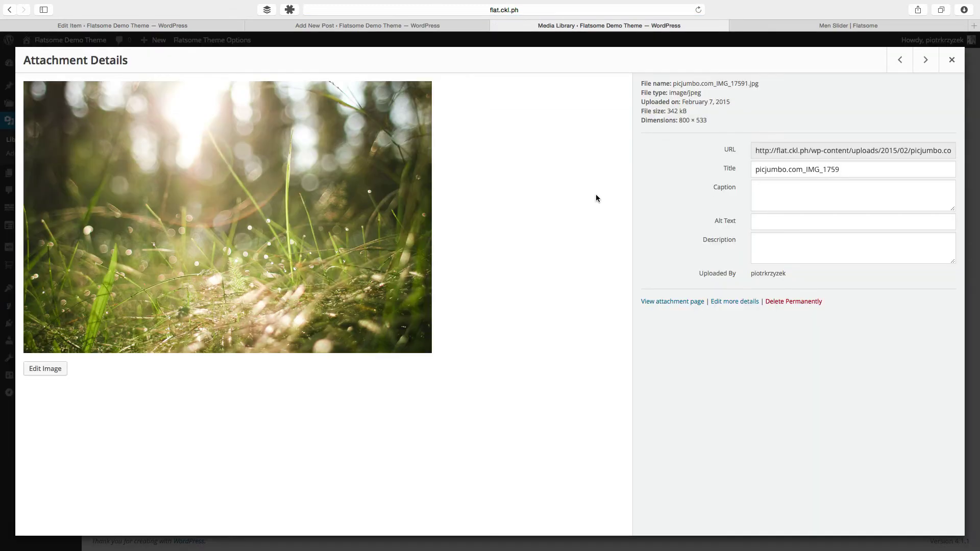
left_click(789, 151)
key("super+a")
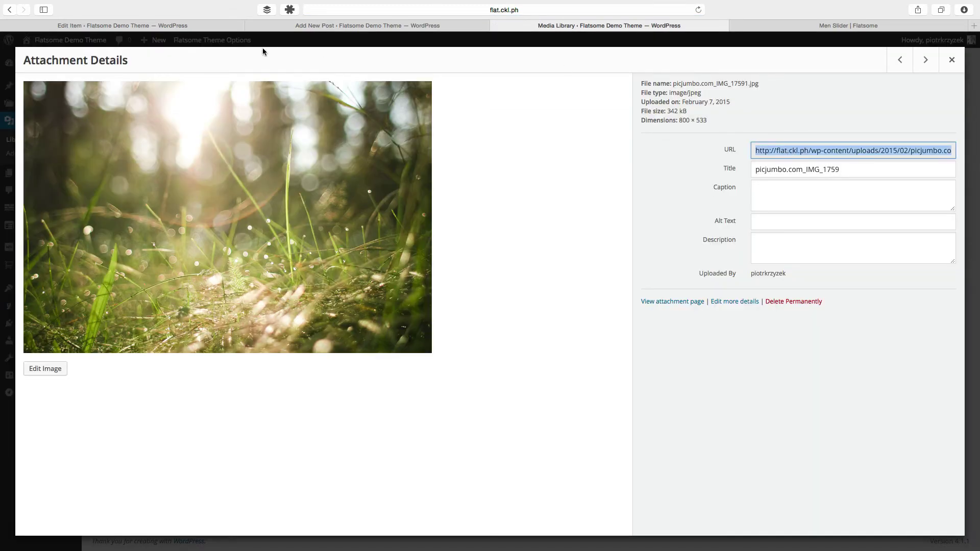
left_click(143, 28)
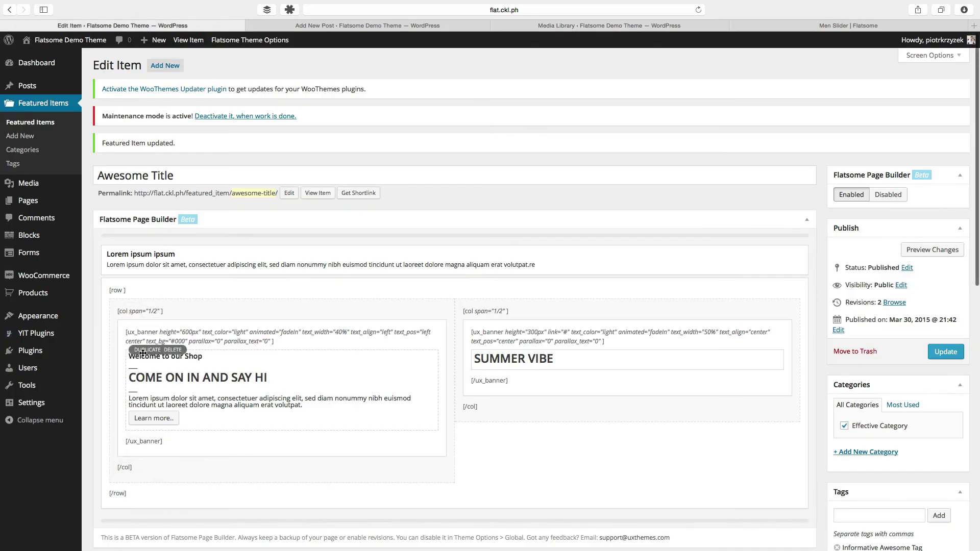
left_click(132, 320)
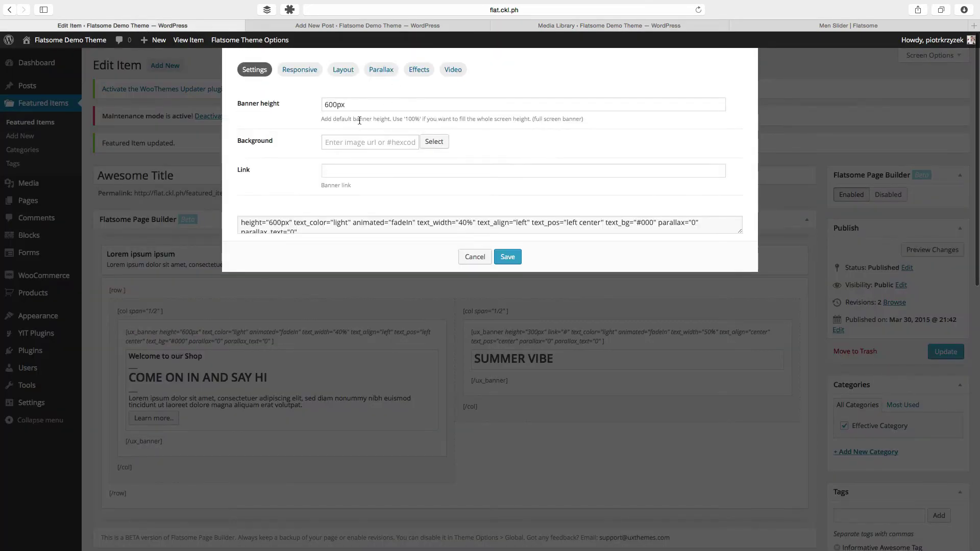
left_click(368, 141)
type("jumbo.com_IMG_17591.jpg")
left_click(416, 153)
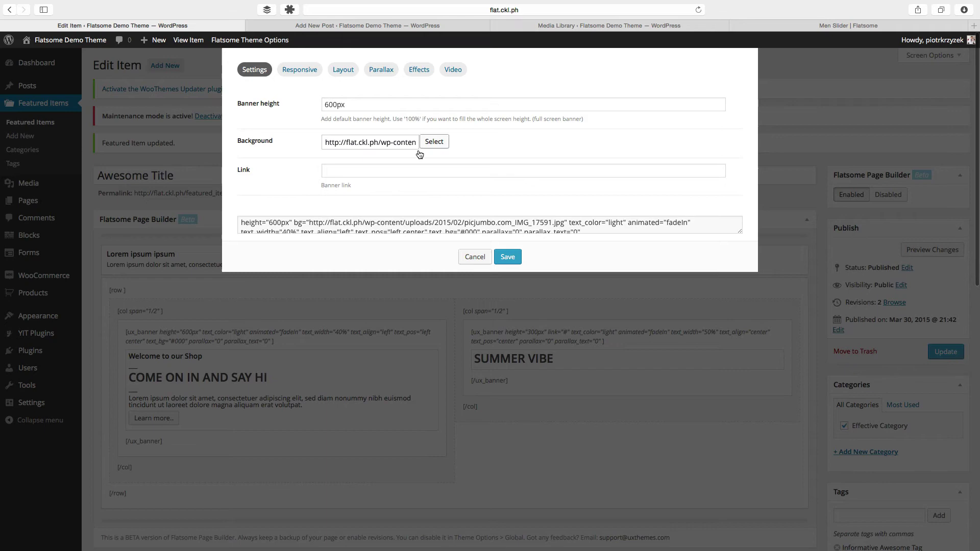
left_click(367, 171)
left_click(498, 259)
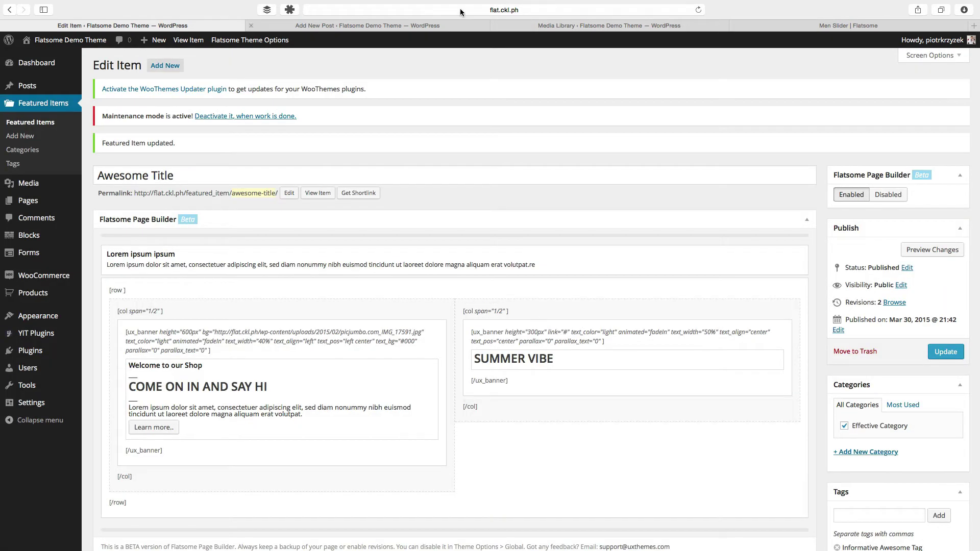
Set the SUMMER VIBE banner's background to the Bokeh-Attempt-2_015.jpg URL and save.
left_click(553, 26)
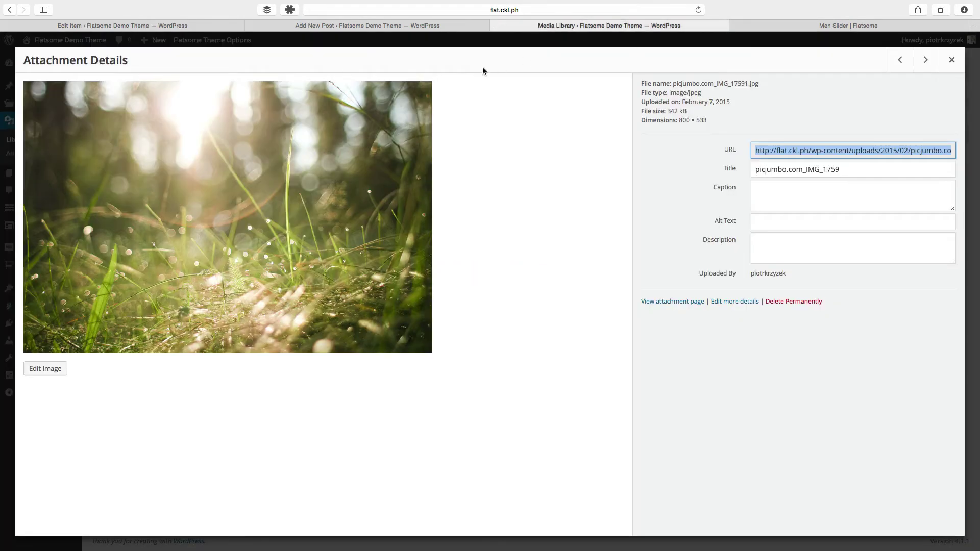
left_click(951, 59)
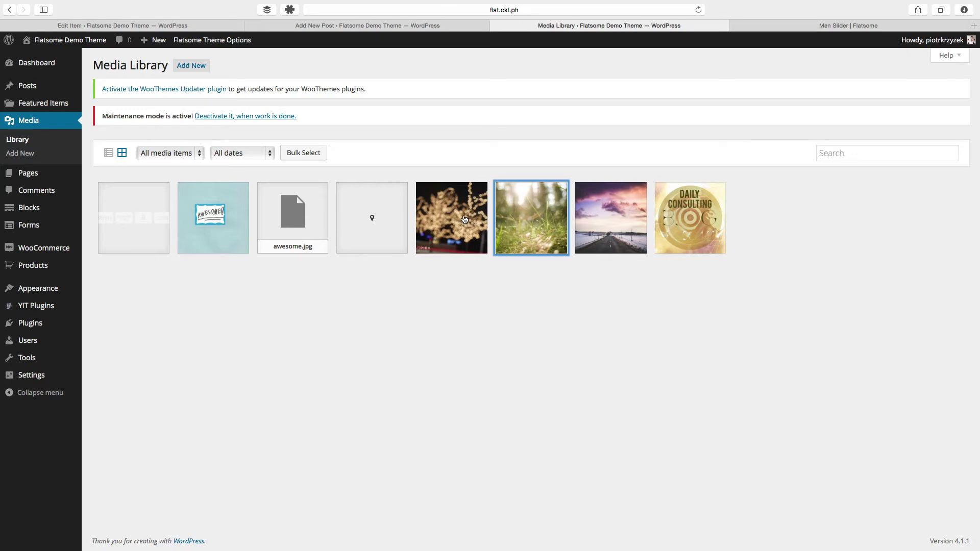
left_click(463, 220)
left_click(769, 149)
key("super+c")
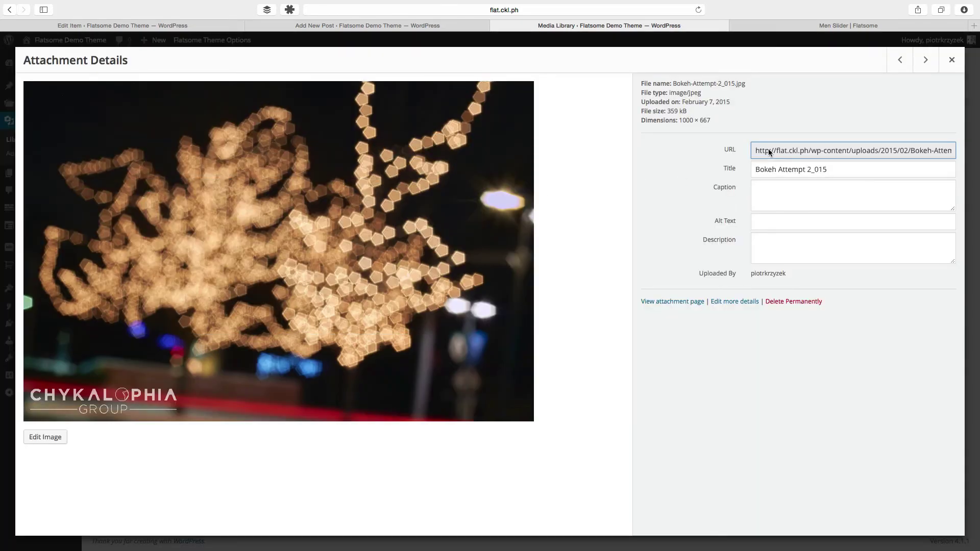
left_click(132, 25)
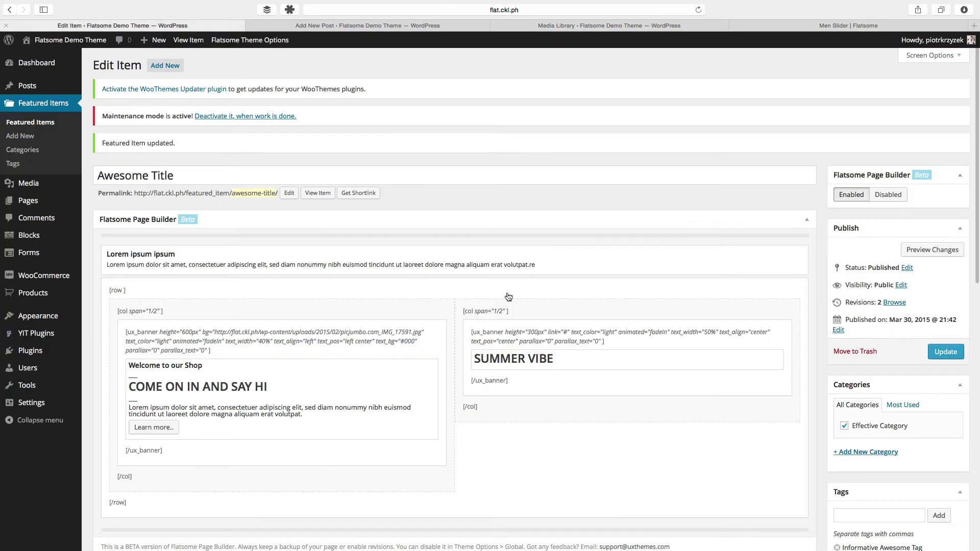
left_click(472, 320)
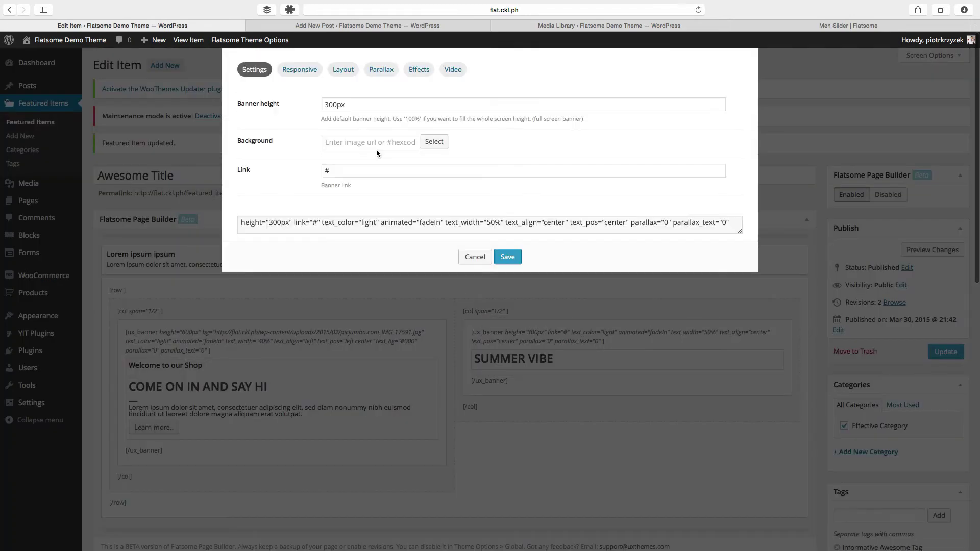
left_click(375, 144)
key("super+v")
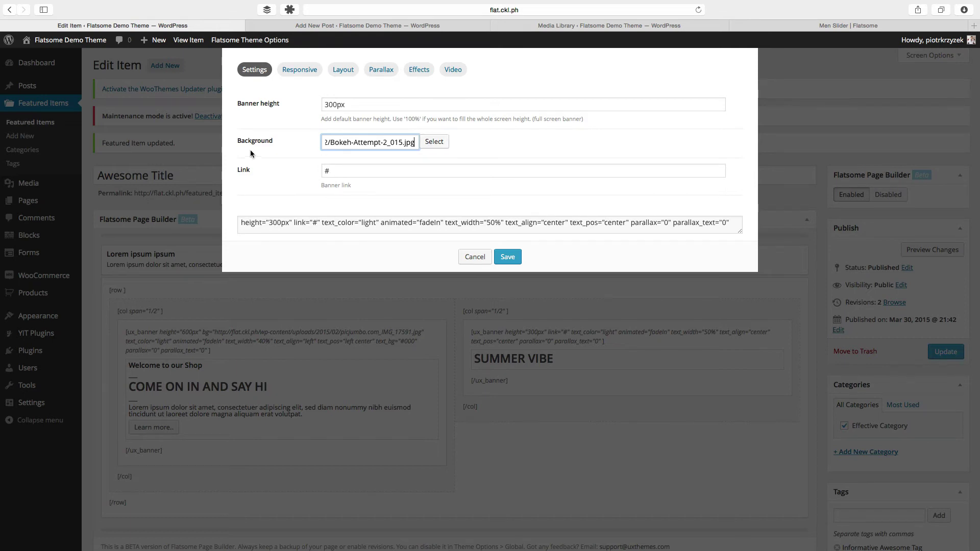
left_click(449, 145)
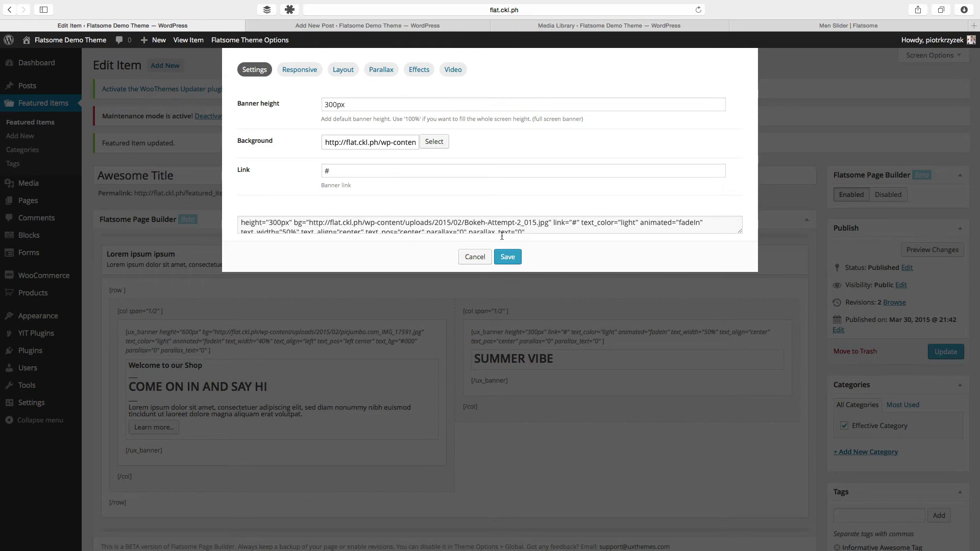
left_click(507, 257)
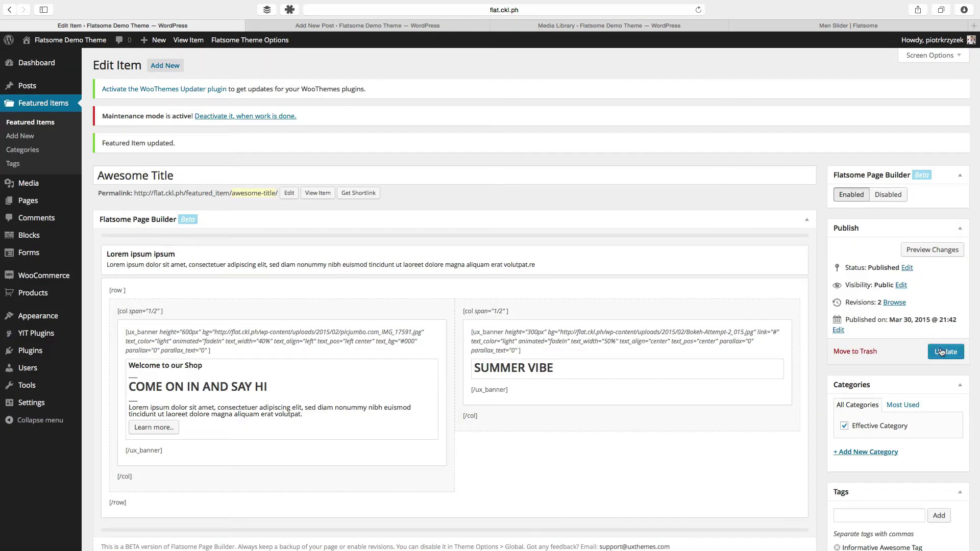
Update the item, open its live page, and check the Lorem ipsum text and banners.
left_click(941, 351)
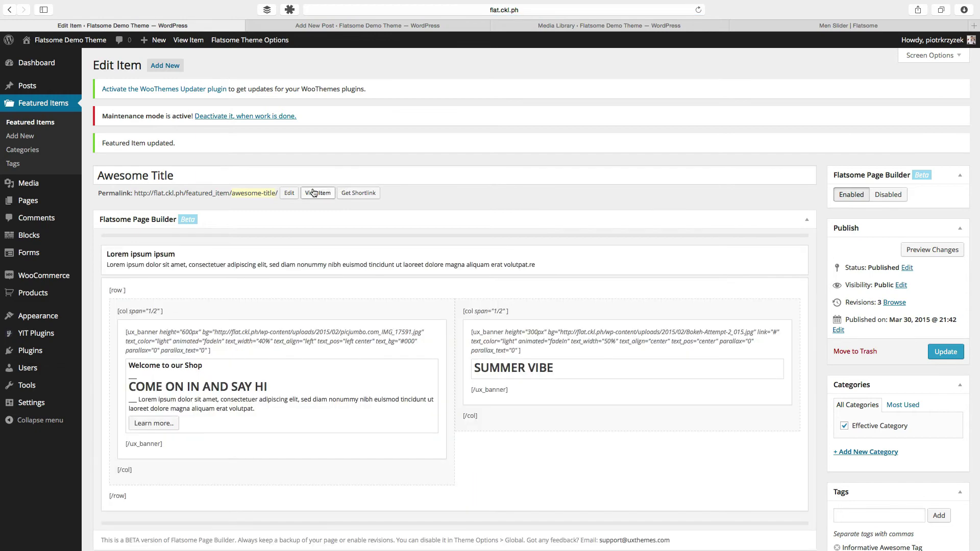
left_click(313, 193)
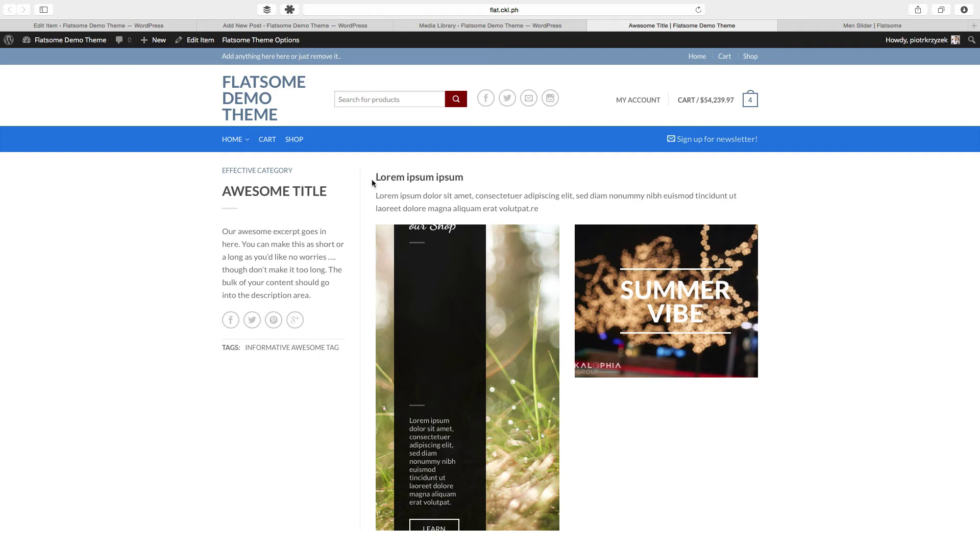
left_click_drag(375, 177, 526, 205)
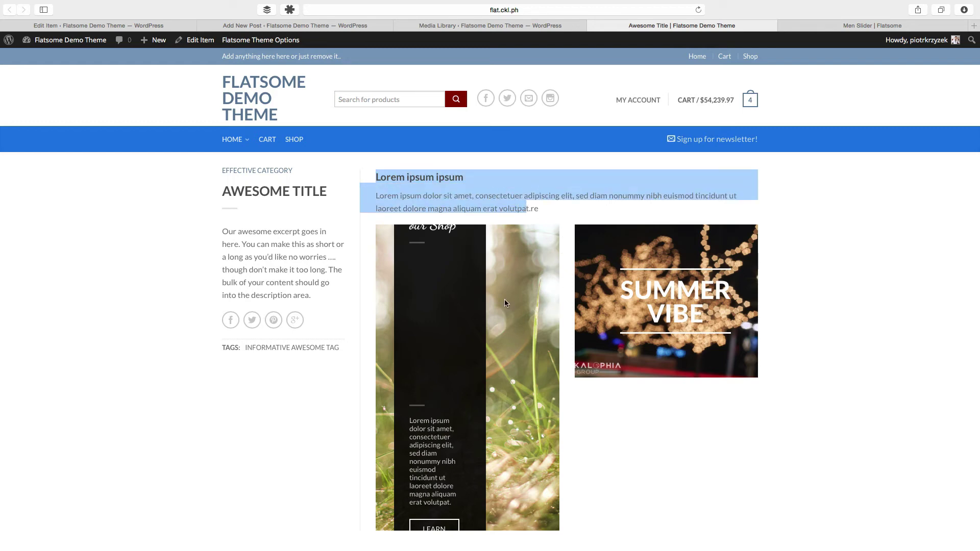
left_click(680, 427)
scroll(679, 427, "down", 2)
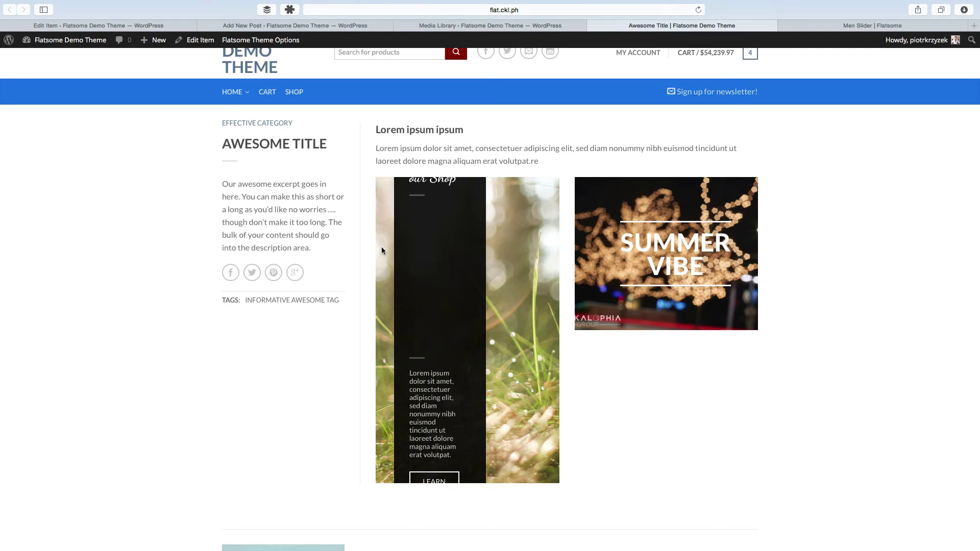
scroll(556, 233, "up", 2)
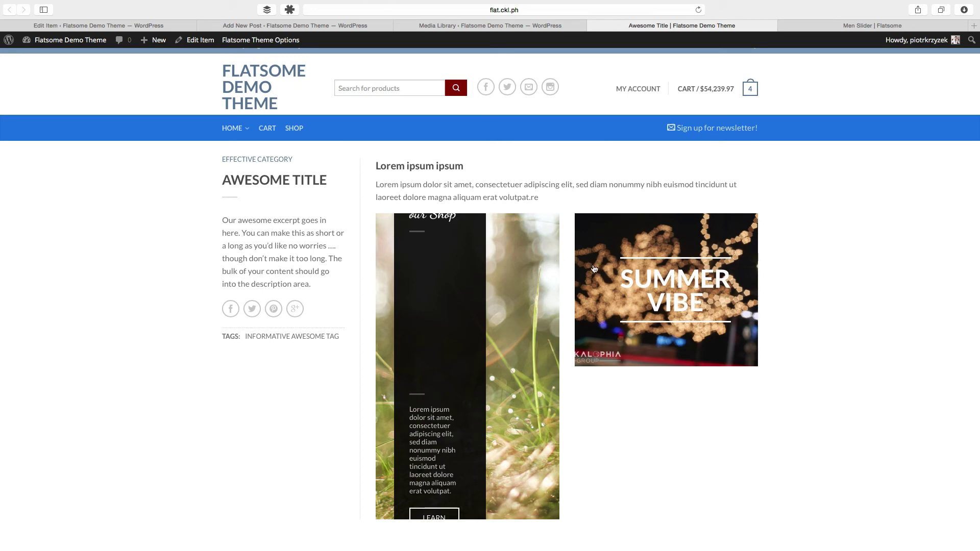
Scroll through the live Awesome Title page to review the grass and bokeh banners.
scroll(593, 269, "down", 3)
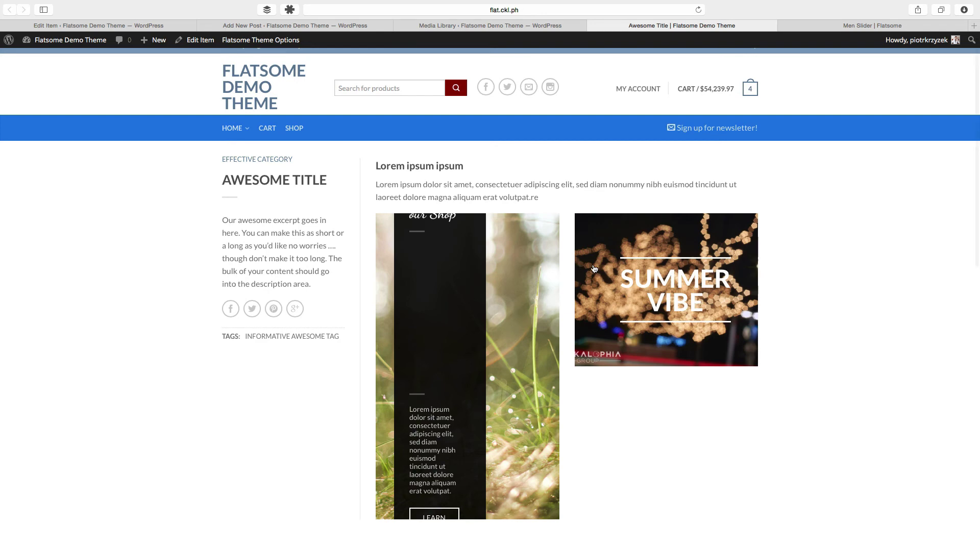
scroll(593, 269, "down", 5)
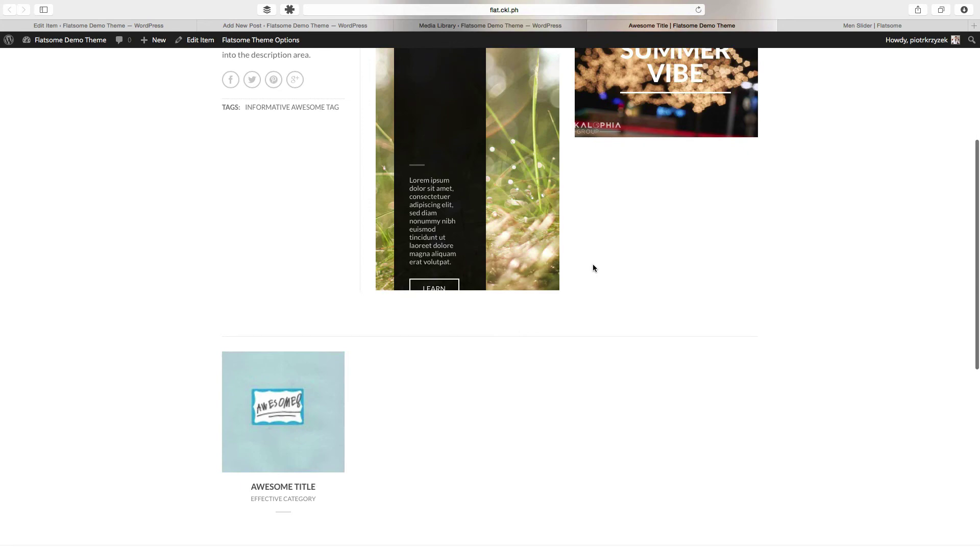
mouse_move(444, 357)
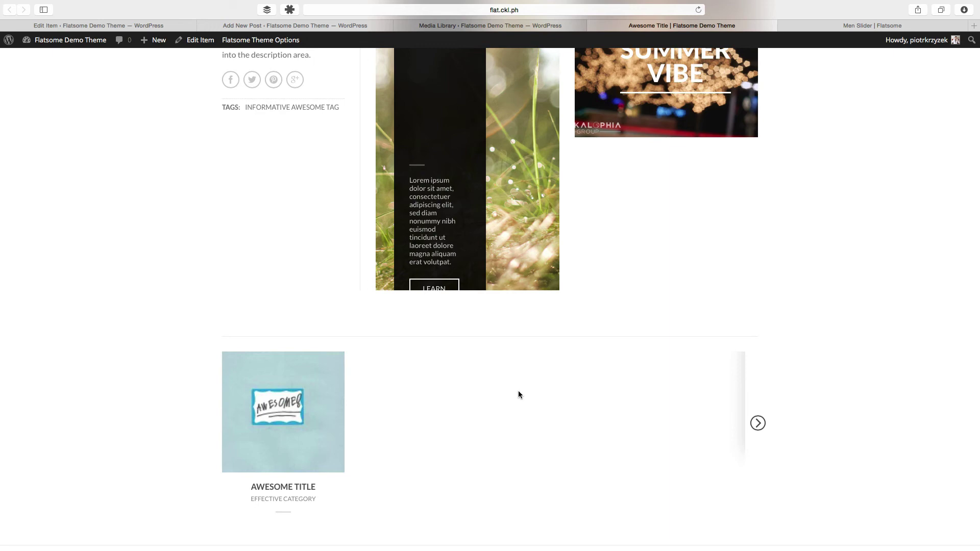
scroll(518, 392, "up", 2)
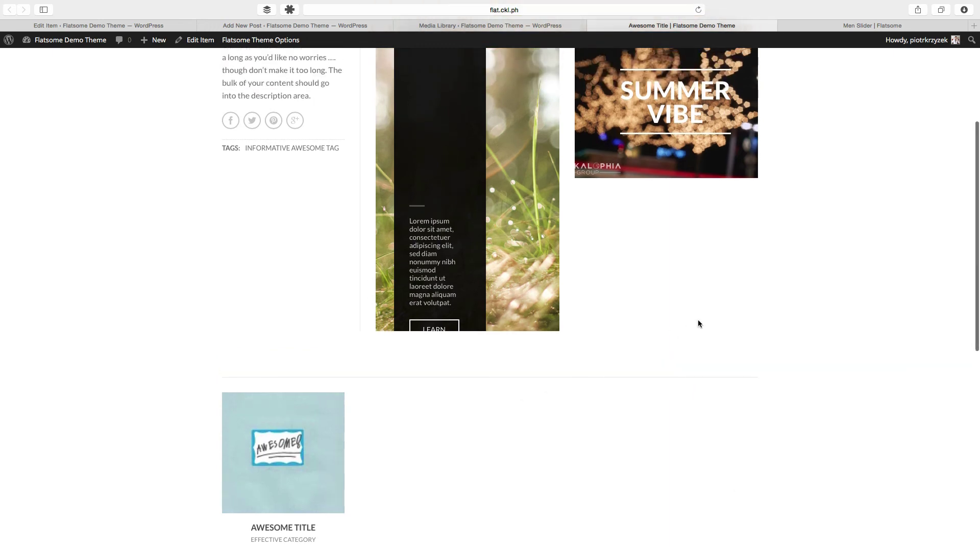
scroll(698, 320, "down", 3)
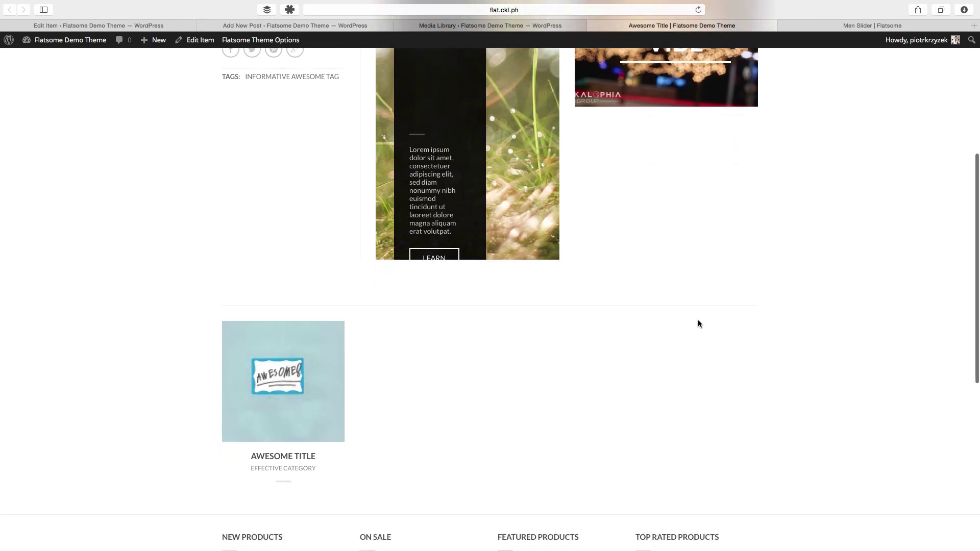
scroll(698, 324, "up", 5)
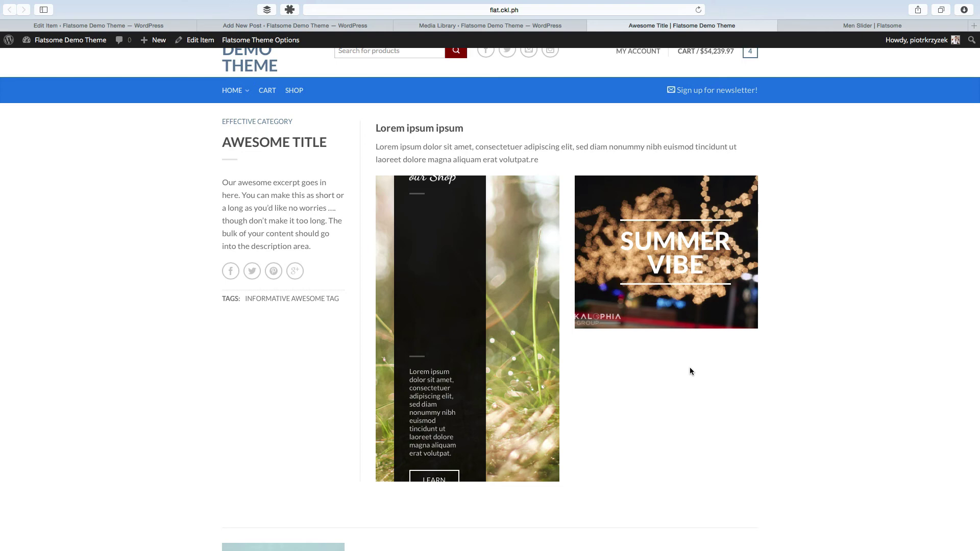
scroll(689, 369, "up", 1)
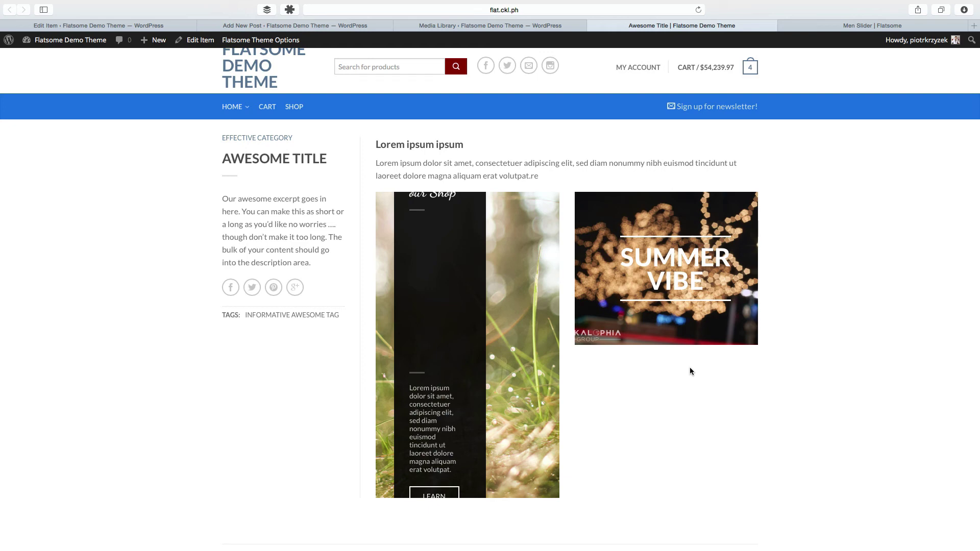
scroll(690, 371, "up", 2)
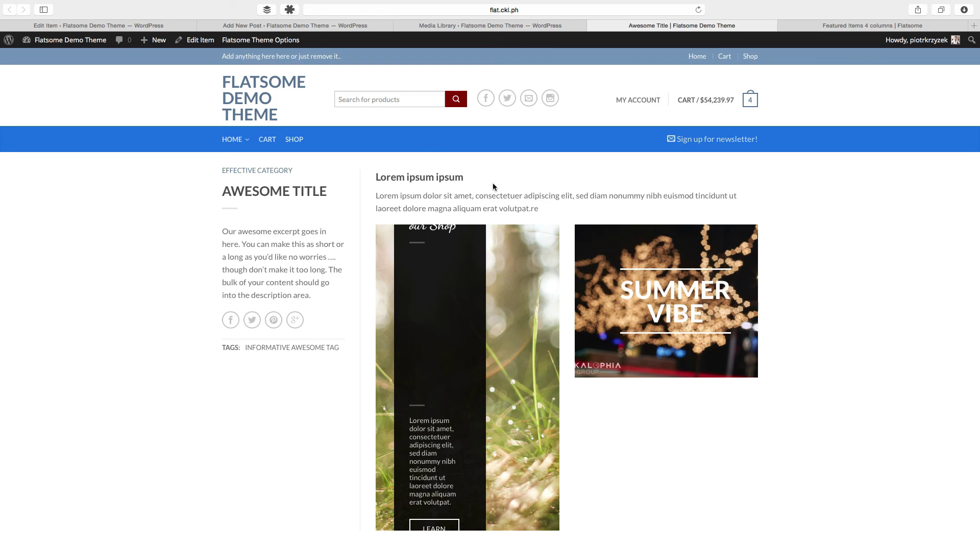
On the demo's Featured Items page, open Example Featured Item and scroll through its description and photo.
left_click(838, 27)
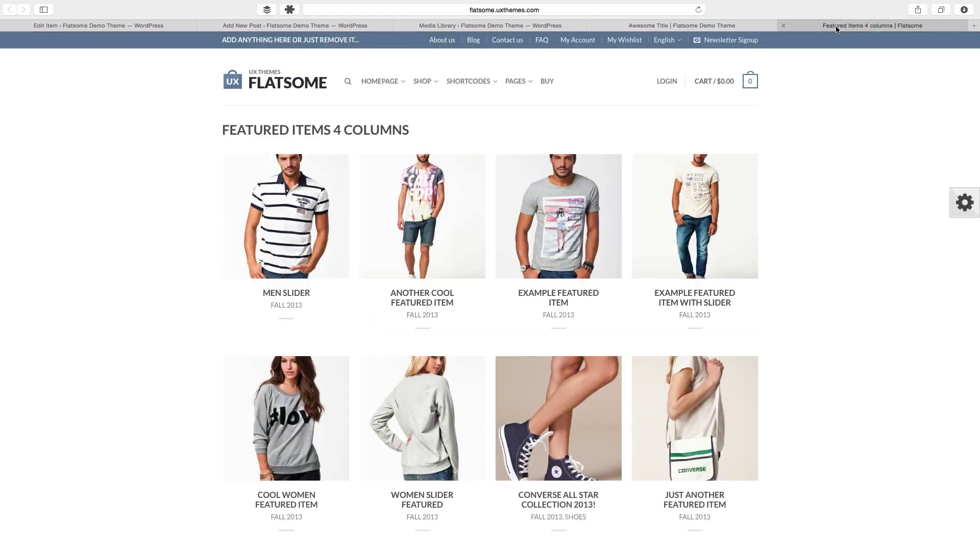
left_click(553, 195)
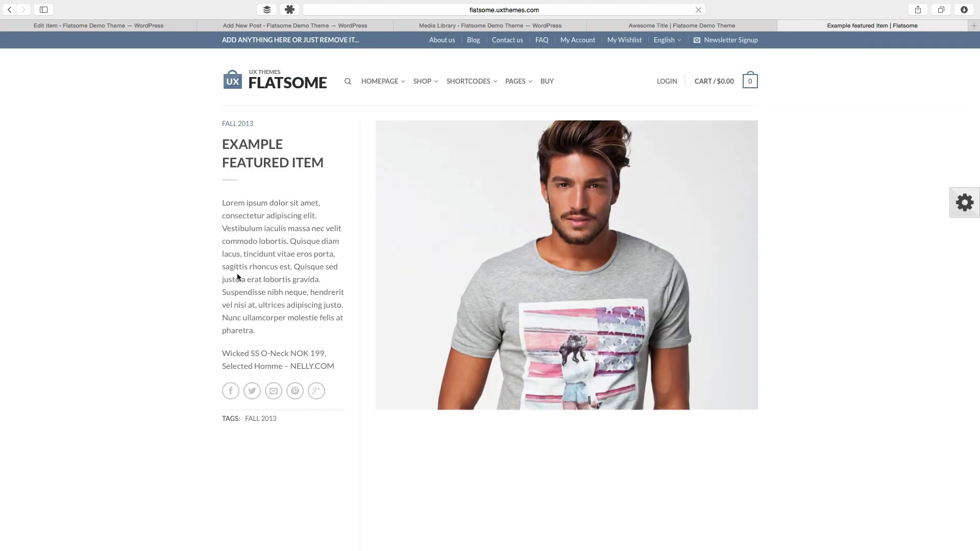
scroll(238, 277, "down", 15)
scroll(237, 277, "up", 15)
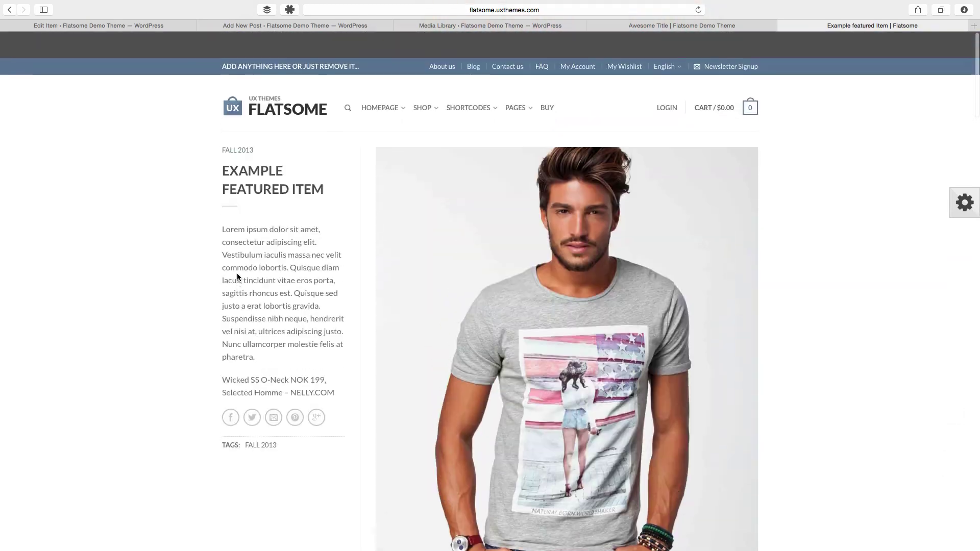
scroll(644, 246, "down", 2)
scroll(619, 258, "up", 2)
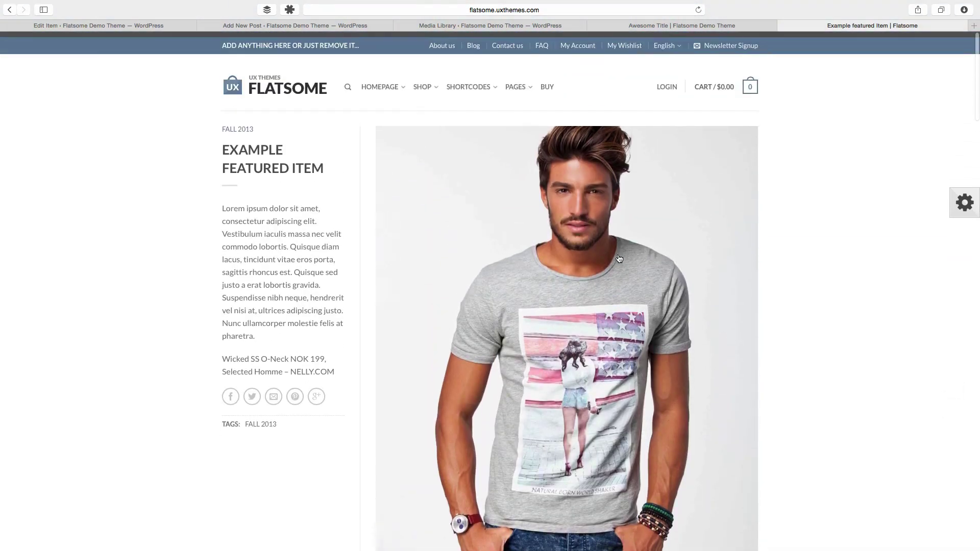